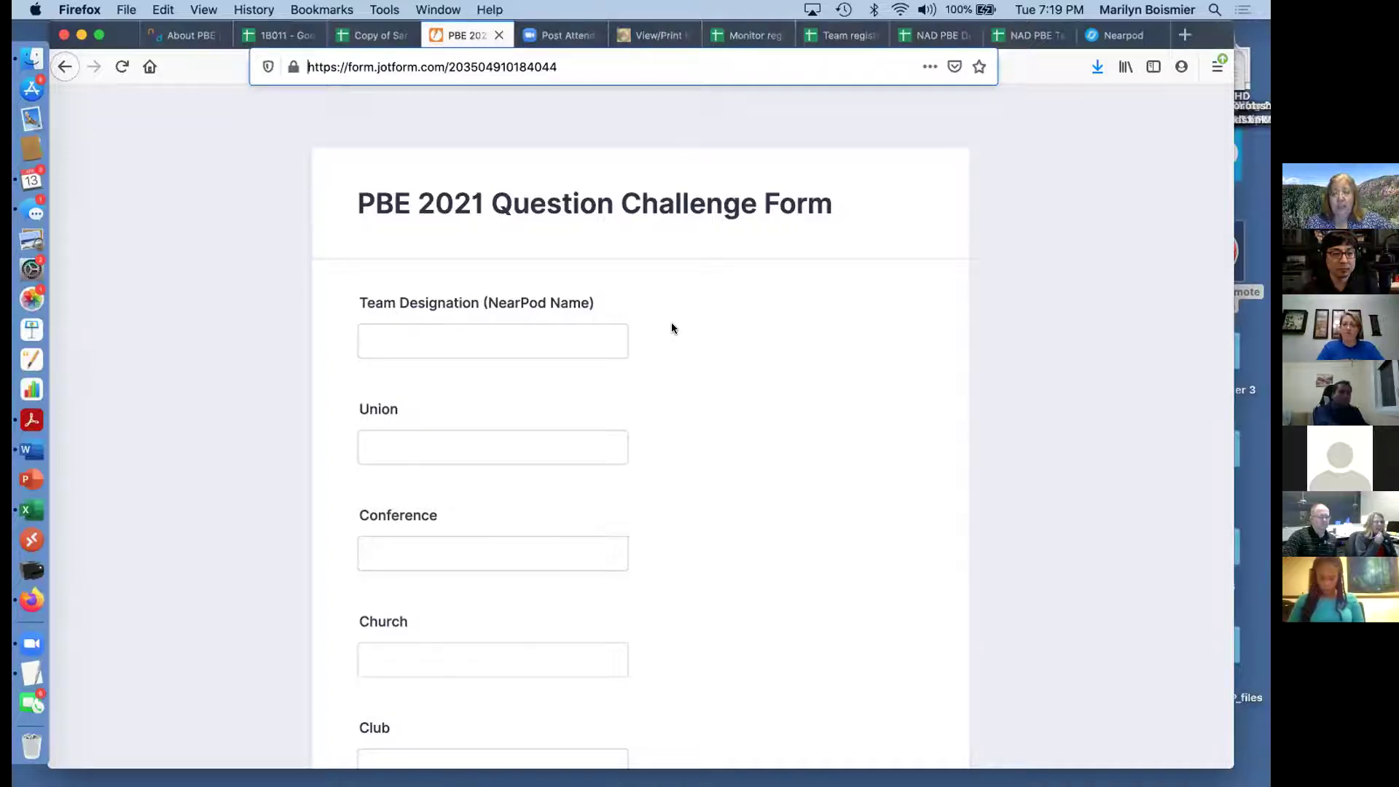
- Click into the blank Team Designation field, then glance at the 1B011 and Sample Judge sheets
{"action": "left_click", "coordinate": [578, 331]}
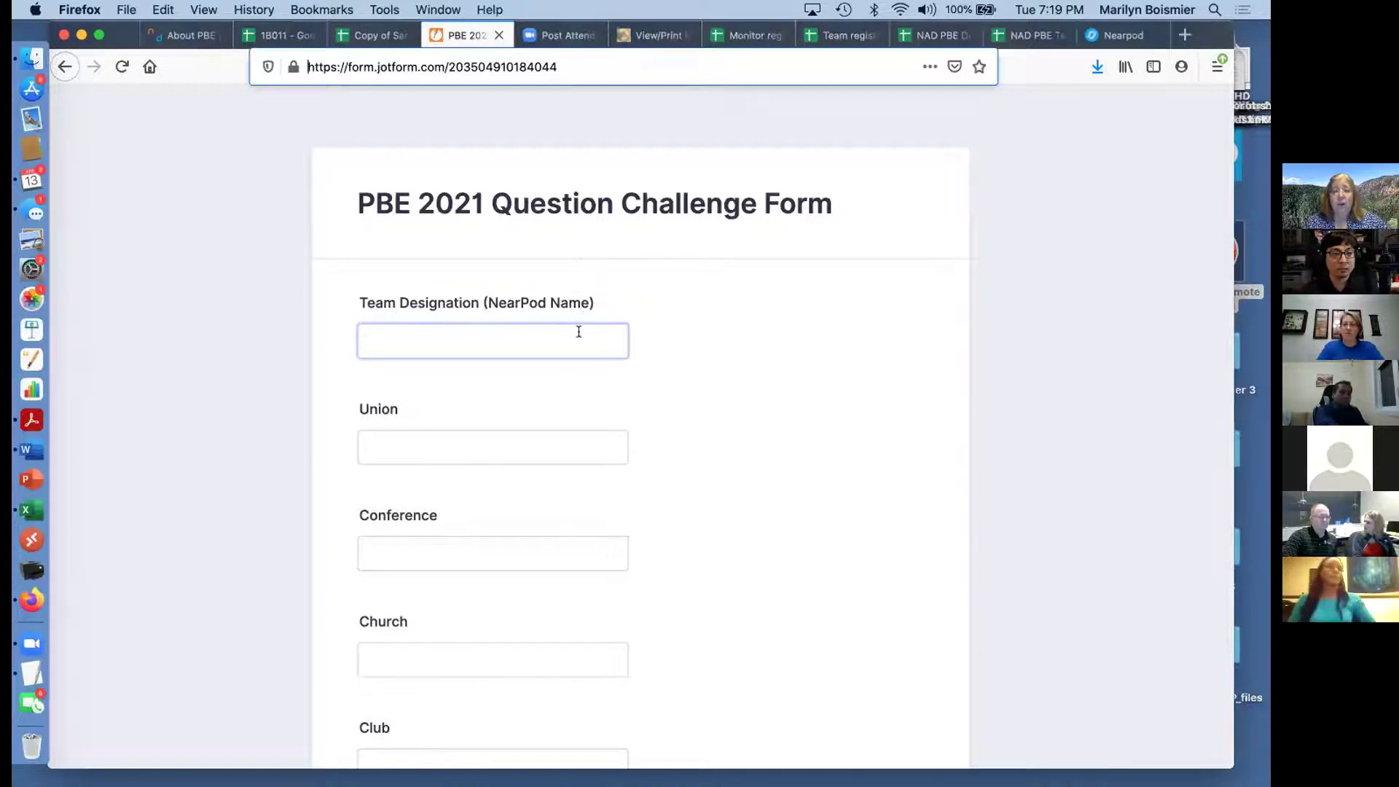
{"action": "left_click", "coordinate": [578, 332]}
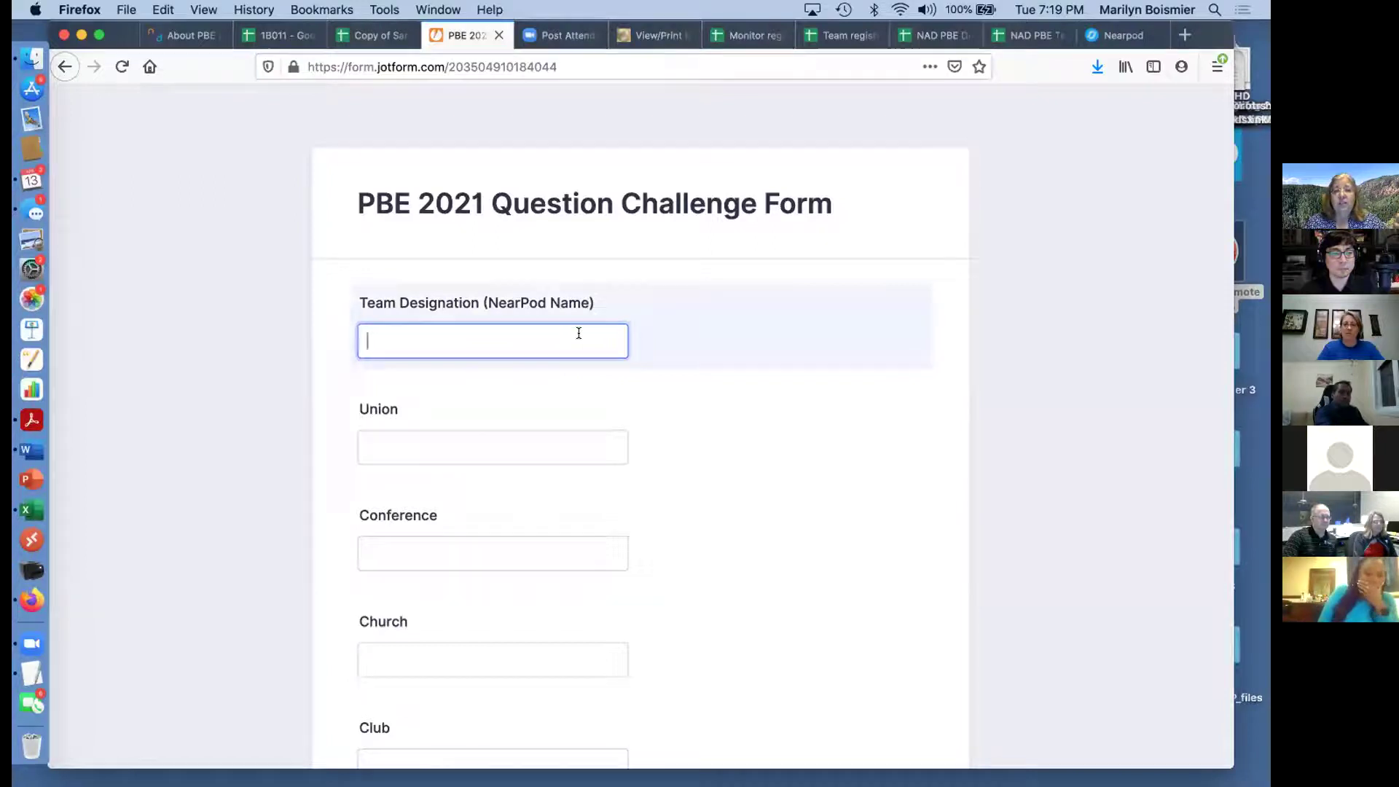
{"action": "left_click", "coordinate": [285, 38]}
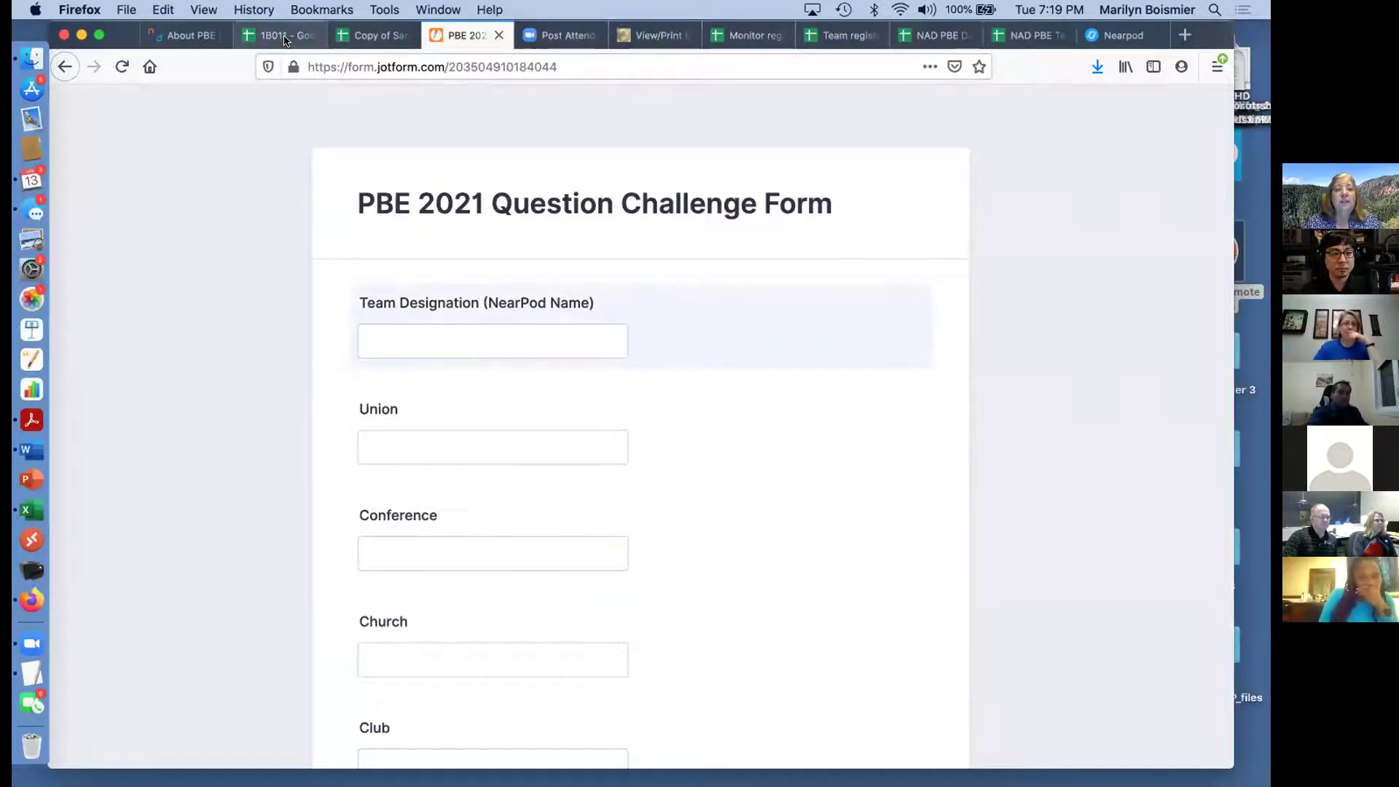
{"action": "left_click", "coordinate": [137, 228]}
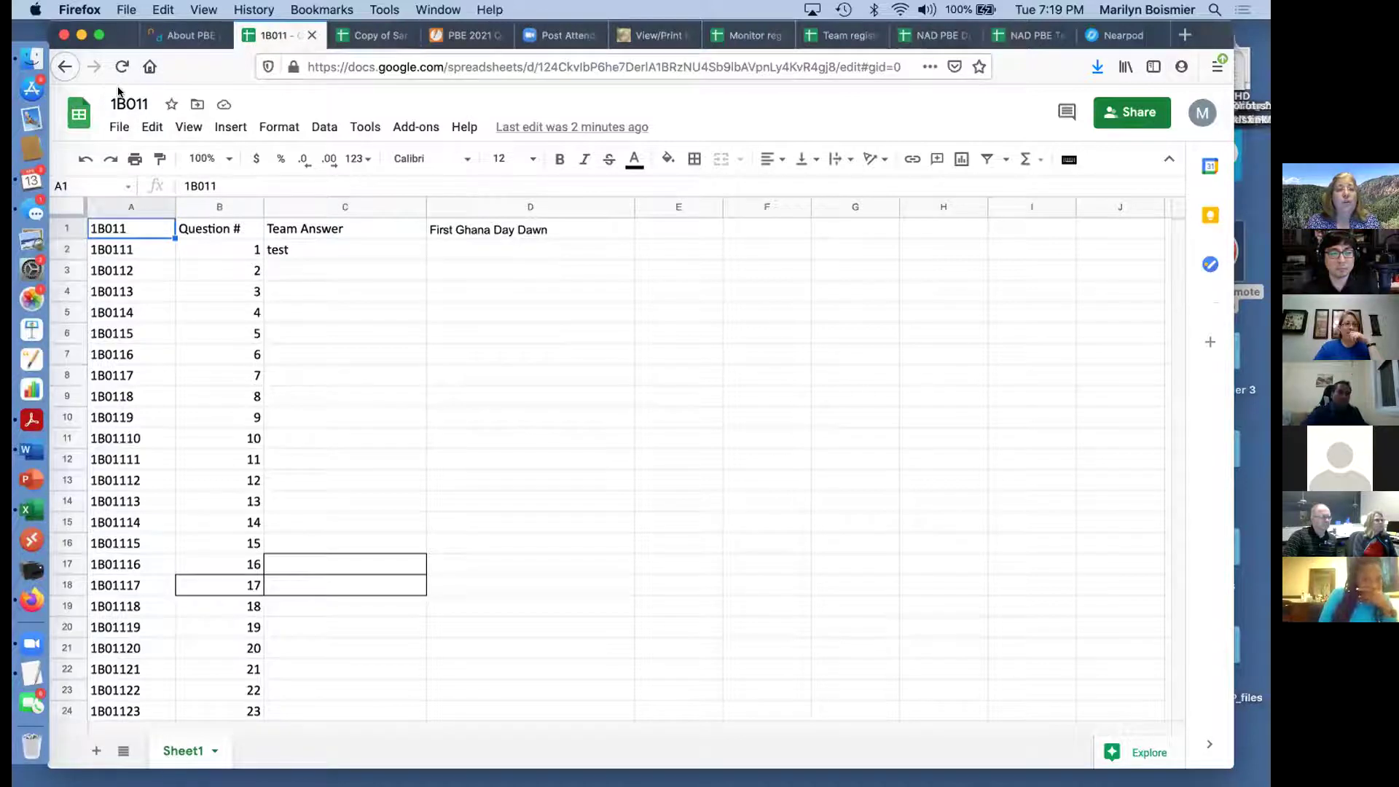
{"action": "left_click", "coordinate": [357, 36]}
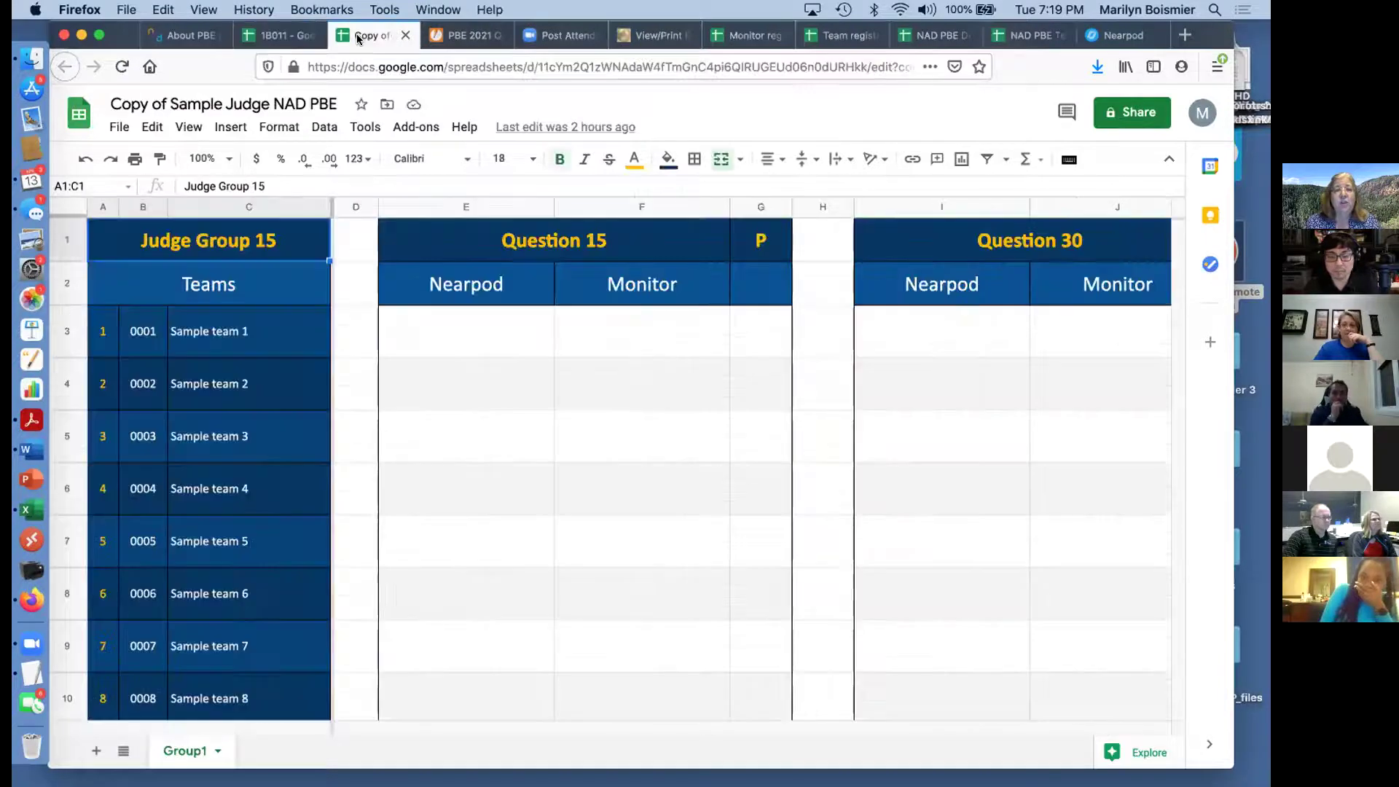
{"action": "left_click", "coordinate": [466, 35]}
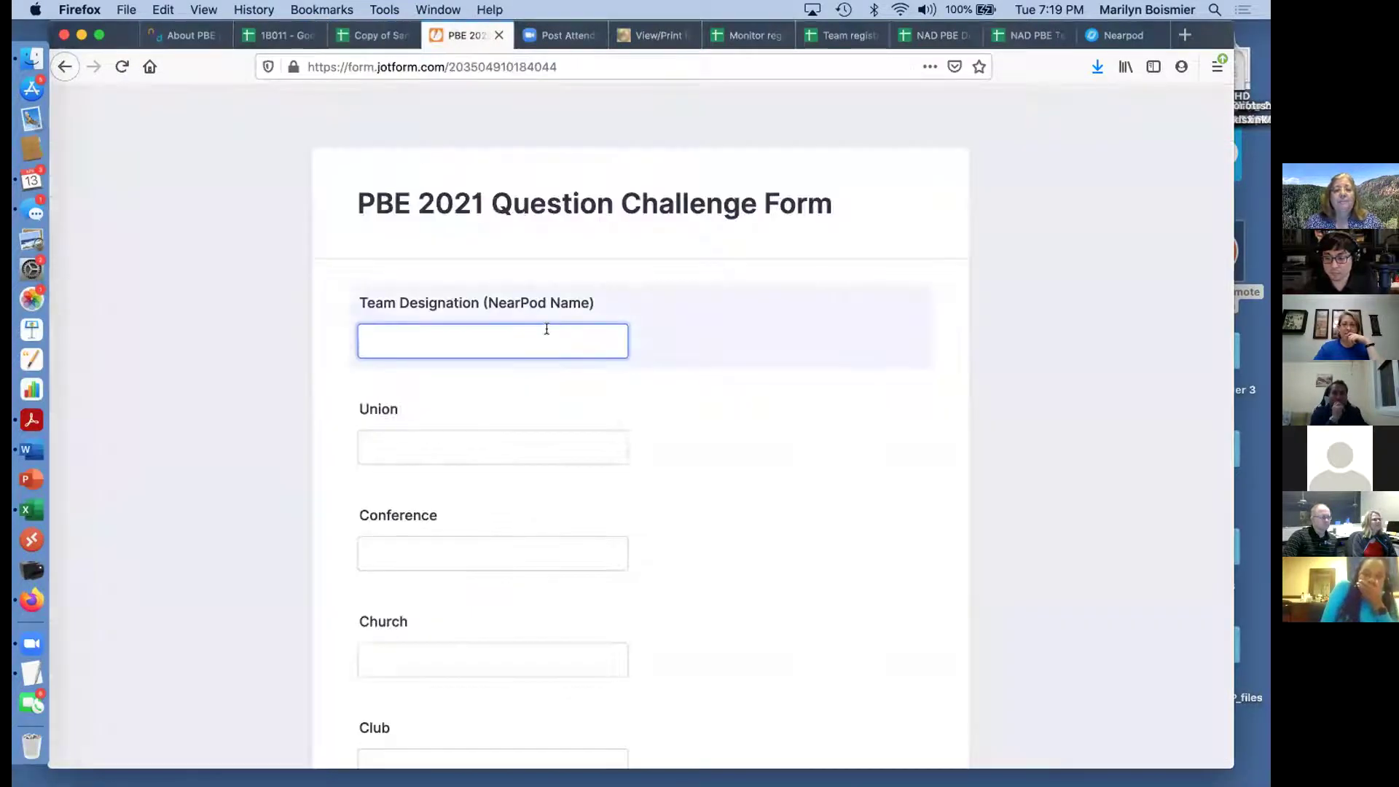
- Click into the Conference field and scroll down past the empty challenge description box
{"action": "left_click", "coordinate": [530, 446]}
{"action": "left_click", "coordinate": [518, 553]}
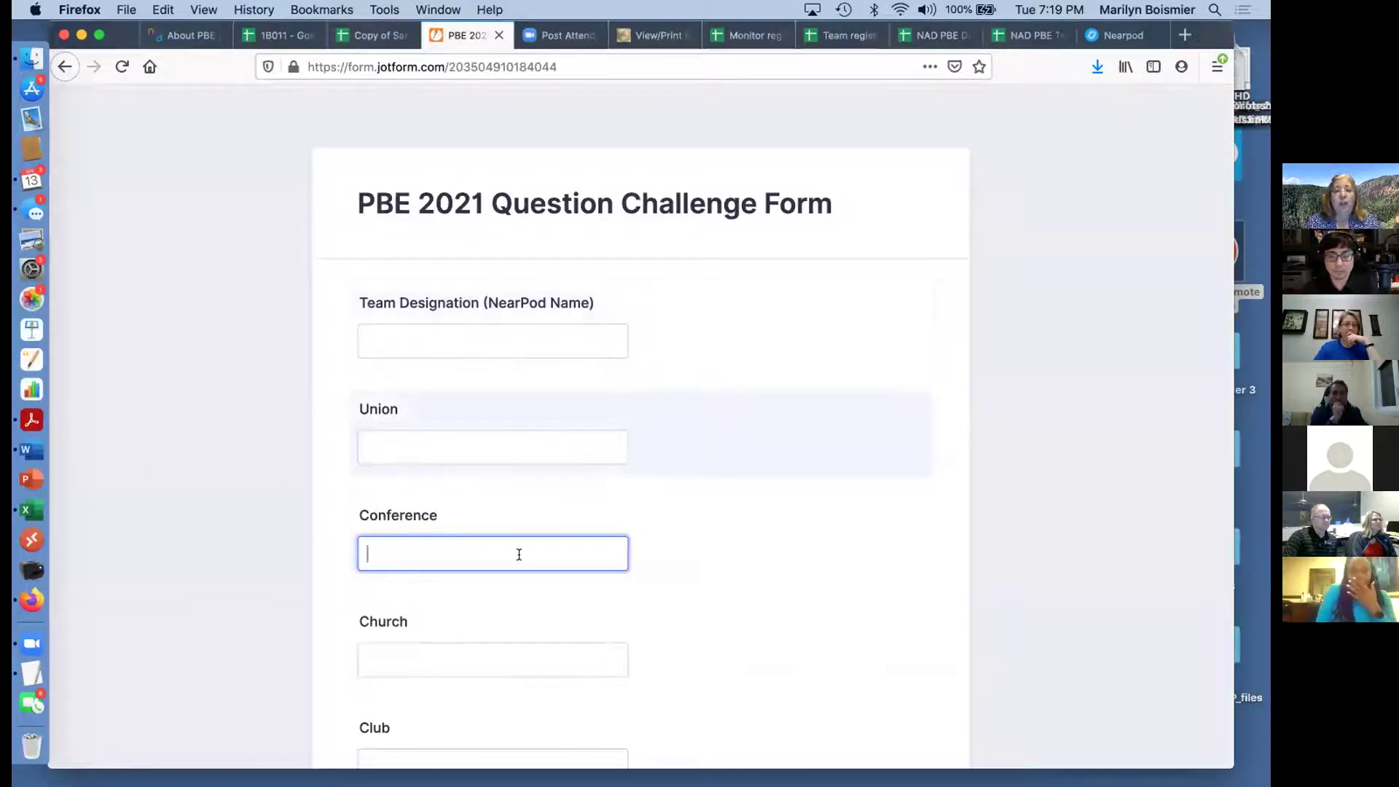
{"action": "scroll", "coordinate": [518, 553], "scroll_direction": "down", "scroll_amount": 5}
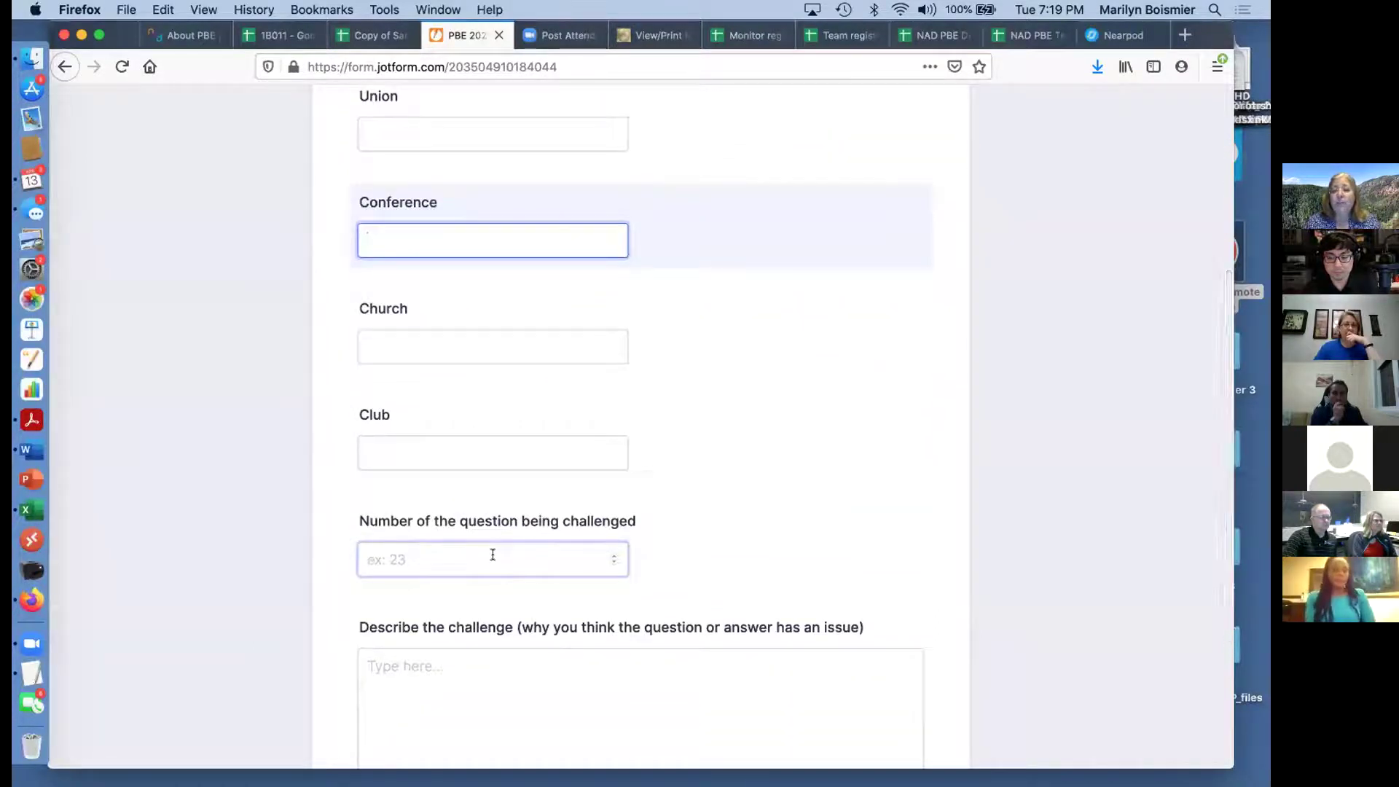
{"action": "scroll", "coordinate": [492, 554], "scroll_direction": "down", "scroll_amount": 3}
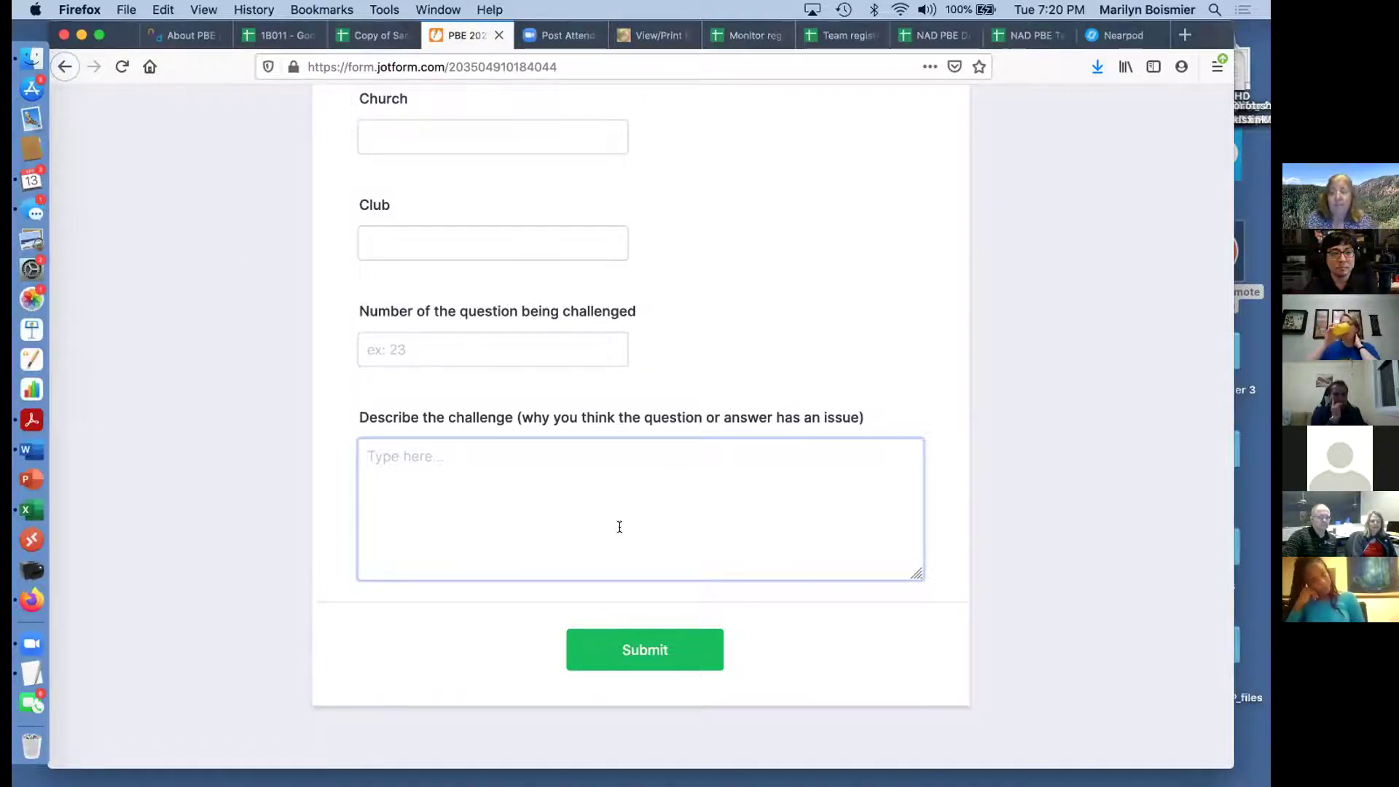
{"action": "left_click", "coordinate": [801, 601]}
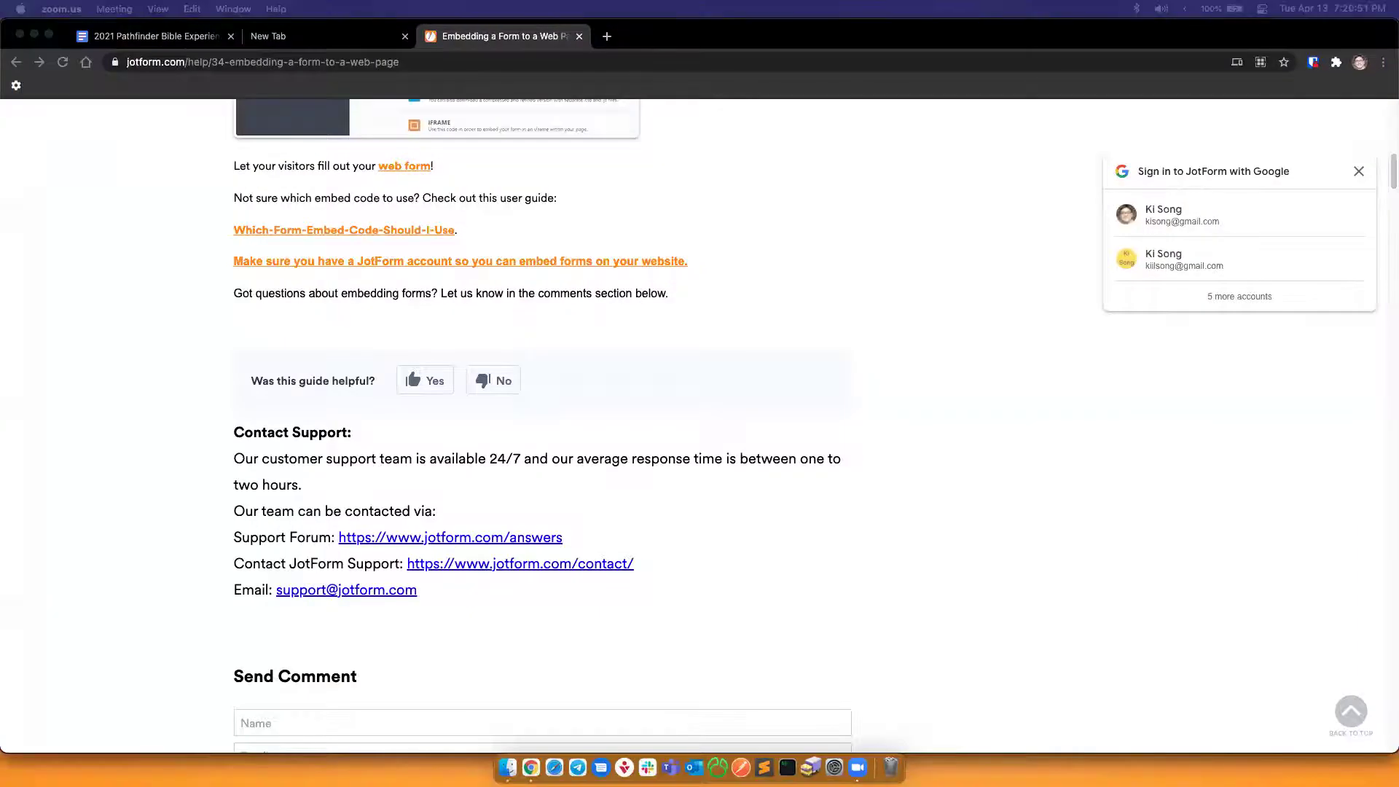
- Close the JotForm help page and return to the Scribe Checklist document
{"action": "left_click", "coordinate": [733, 448]}
{"action": "key", "text": "super+w"}
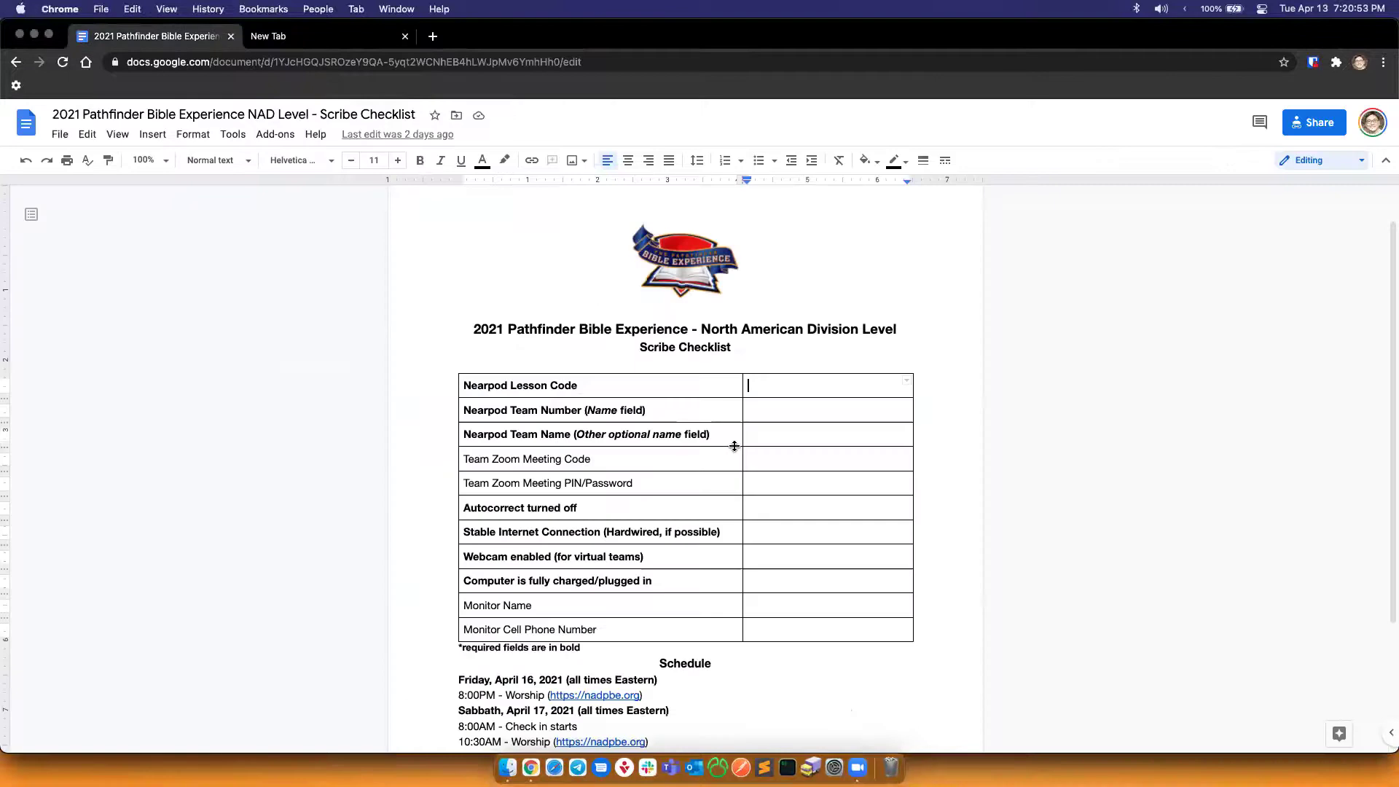
{"action": "left_click", "coordinate": [321, 36]}
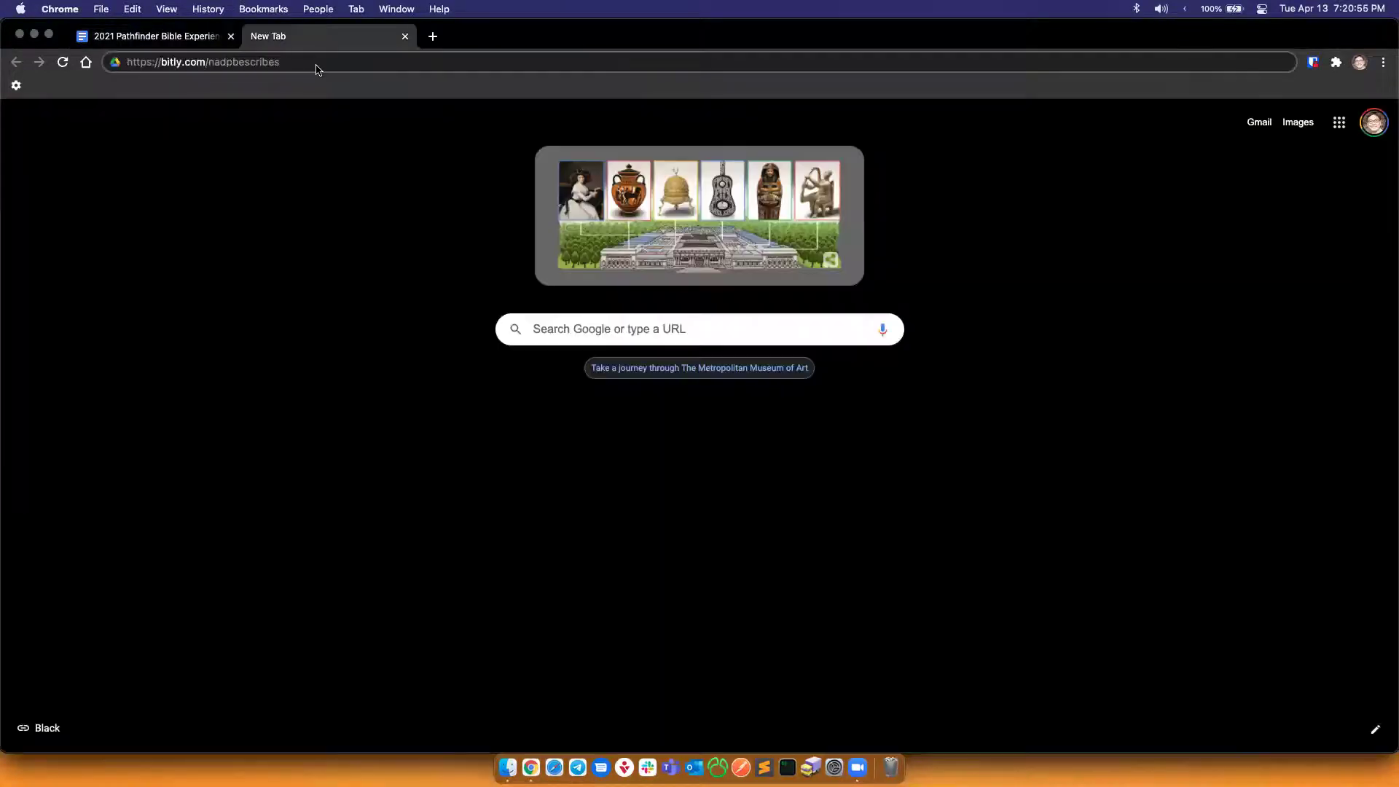
{"action": "left_click", "coordinate": [182, 46]}
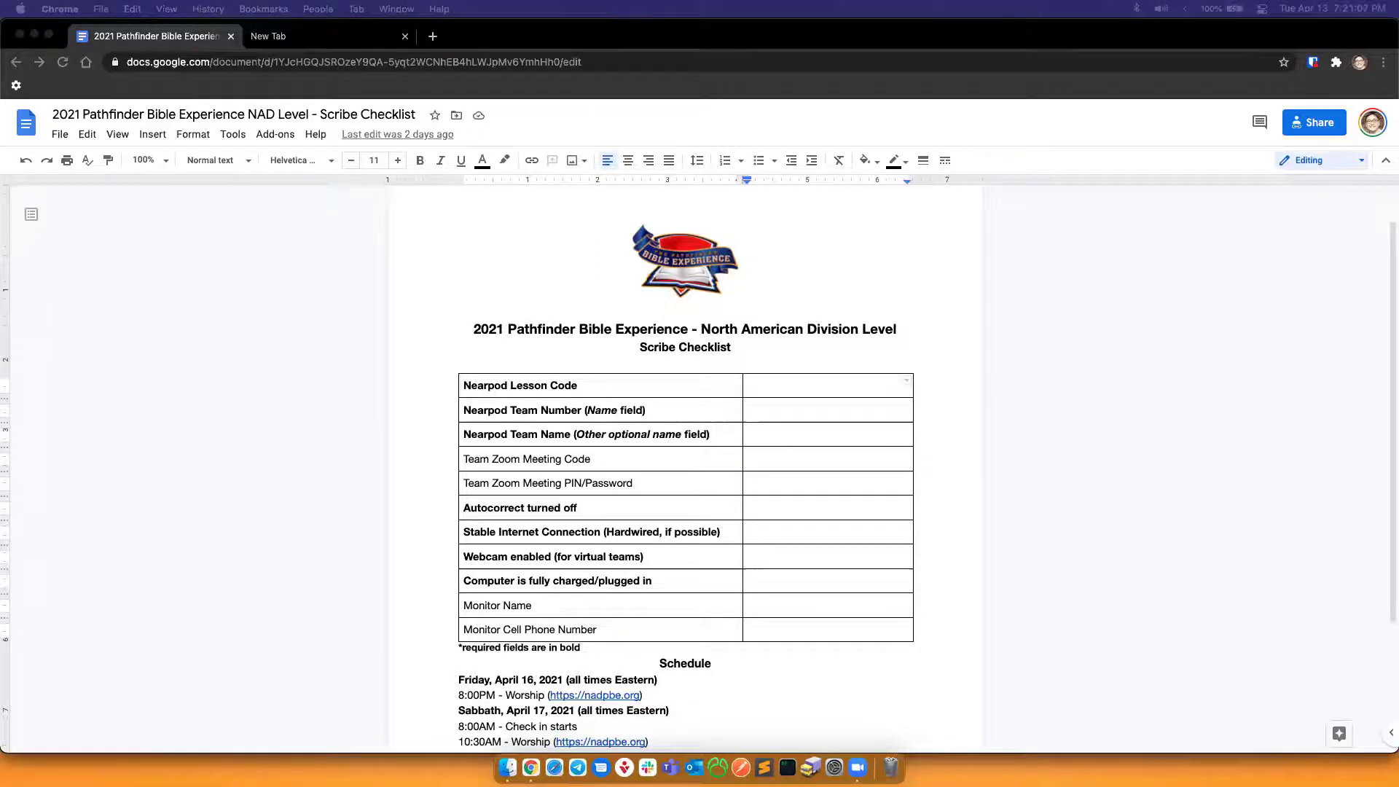
- Highlight the Nearpod Lesson Code row text, then switch to the Nearpod presenter window
{"action": "scroll", "coordinate": [745, 495], "scroll_direction": "down", "scroll_amount": 2}
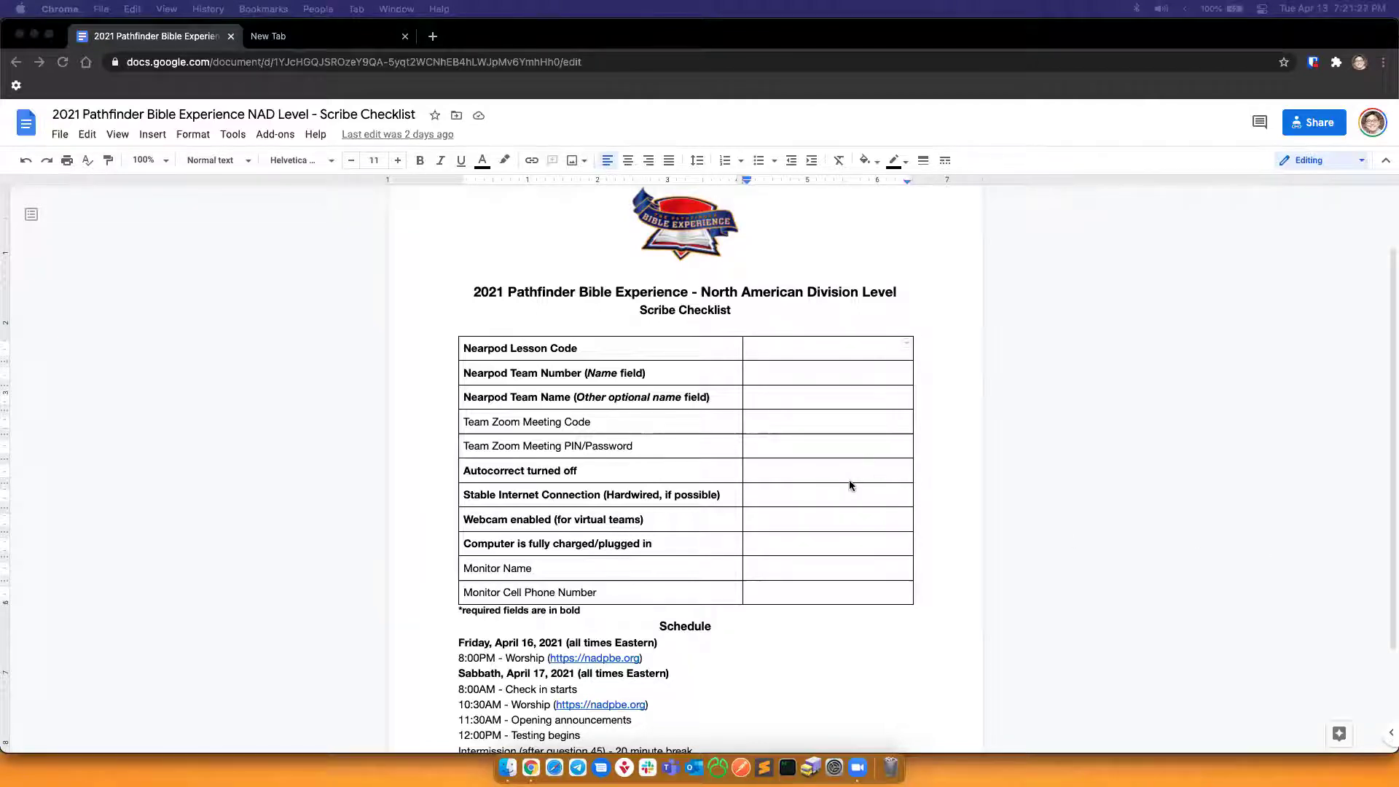
{"action": "scroll", "coordinate": [841, 504], "scroll_direction": "down", "scroll_amount": 2}
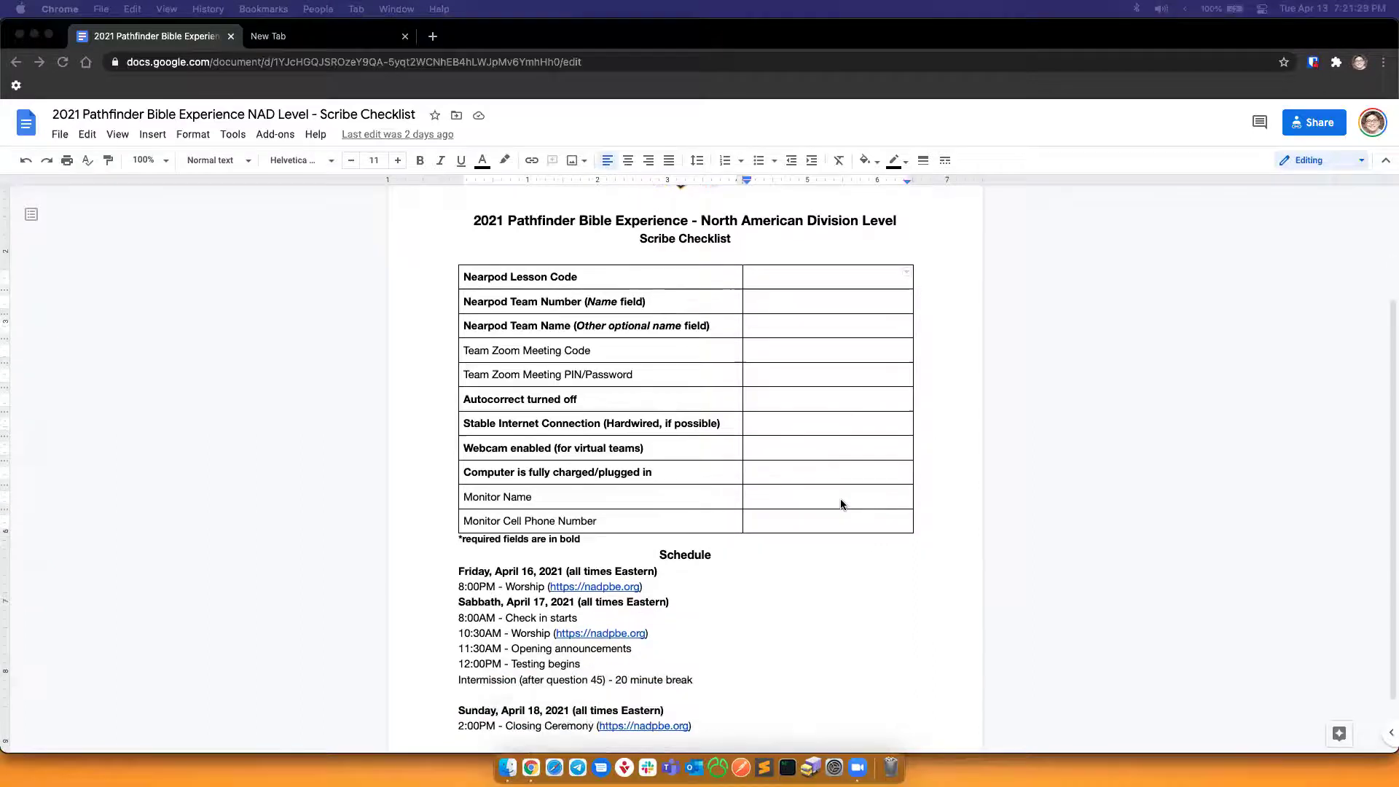
{"action": "scroll", "coordinate": [840, 504], "scroll_direction": "down", "scroll_amount": 2}
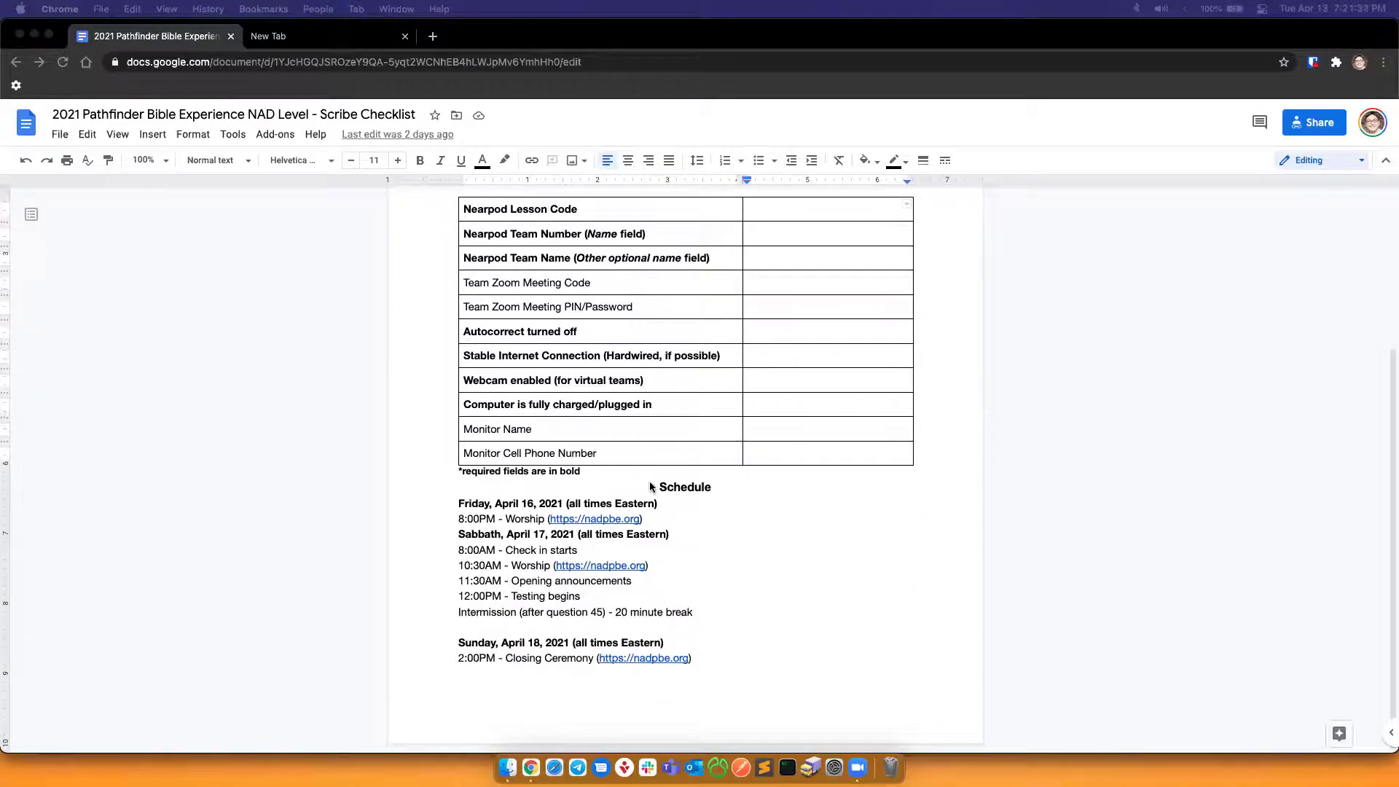
{"action": "scroll", "coordinate": [658, 501], "scroll_direction": "up", "scroll_amount": 1}
{"action": "scroll", "coordinate": [657, 502], "scroll_direction": "up", "scroll_amount": 5}
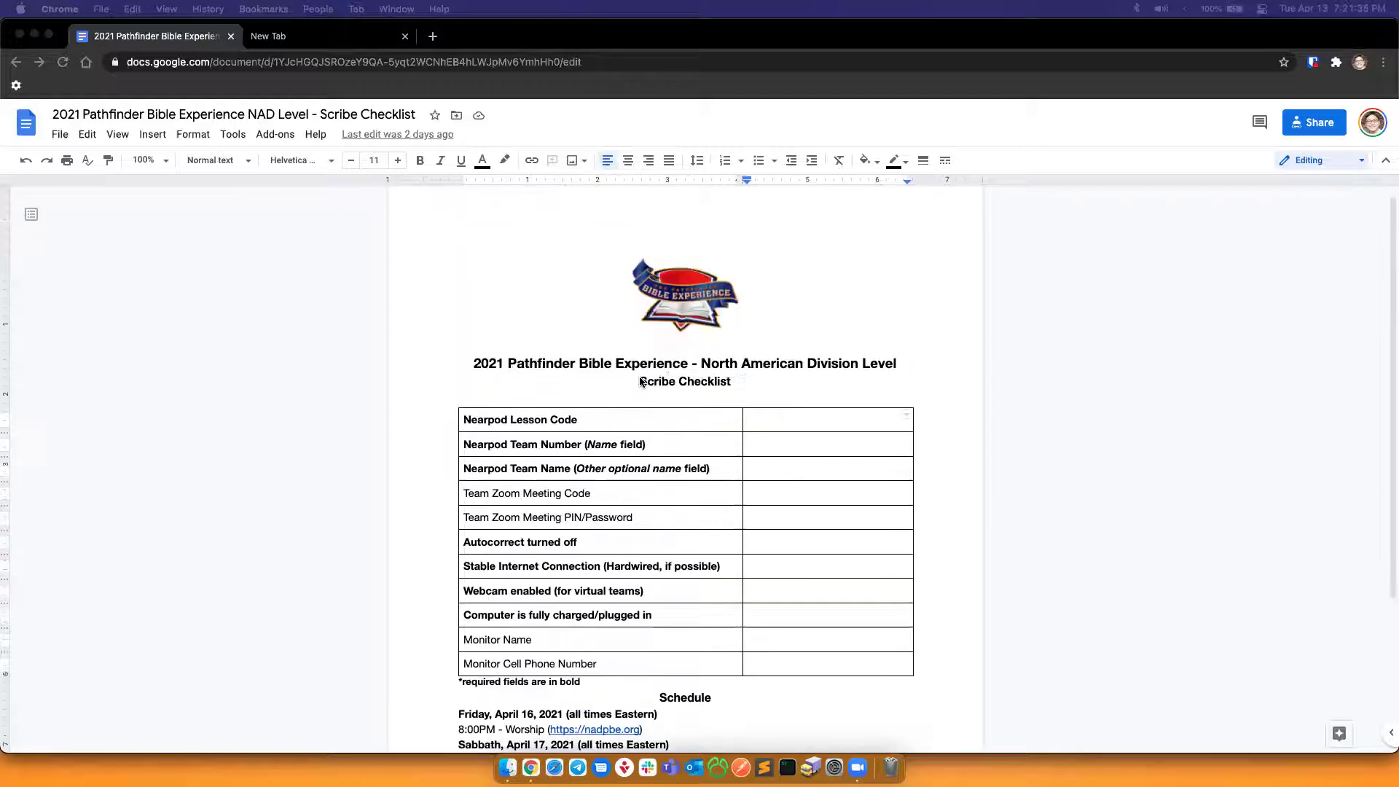
{"action": "scroll", "coordinate": [667, 463], "scroll_direction": "down", "scroll_amount": 5}
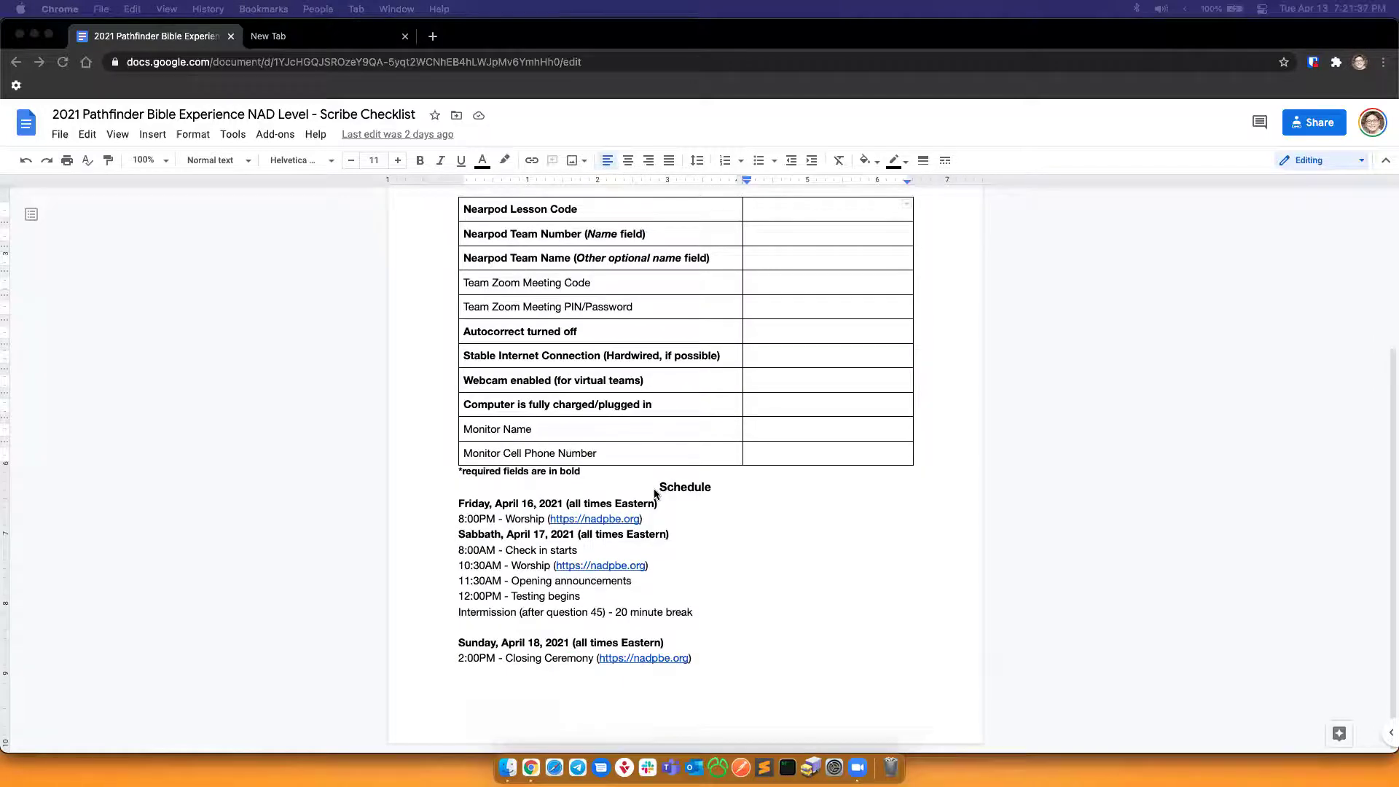
{"action": "scroll", "coordinate": [658, 482], "scroll_direction": "up", "scroll_amount": 4}
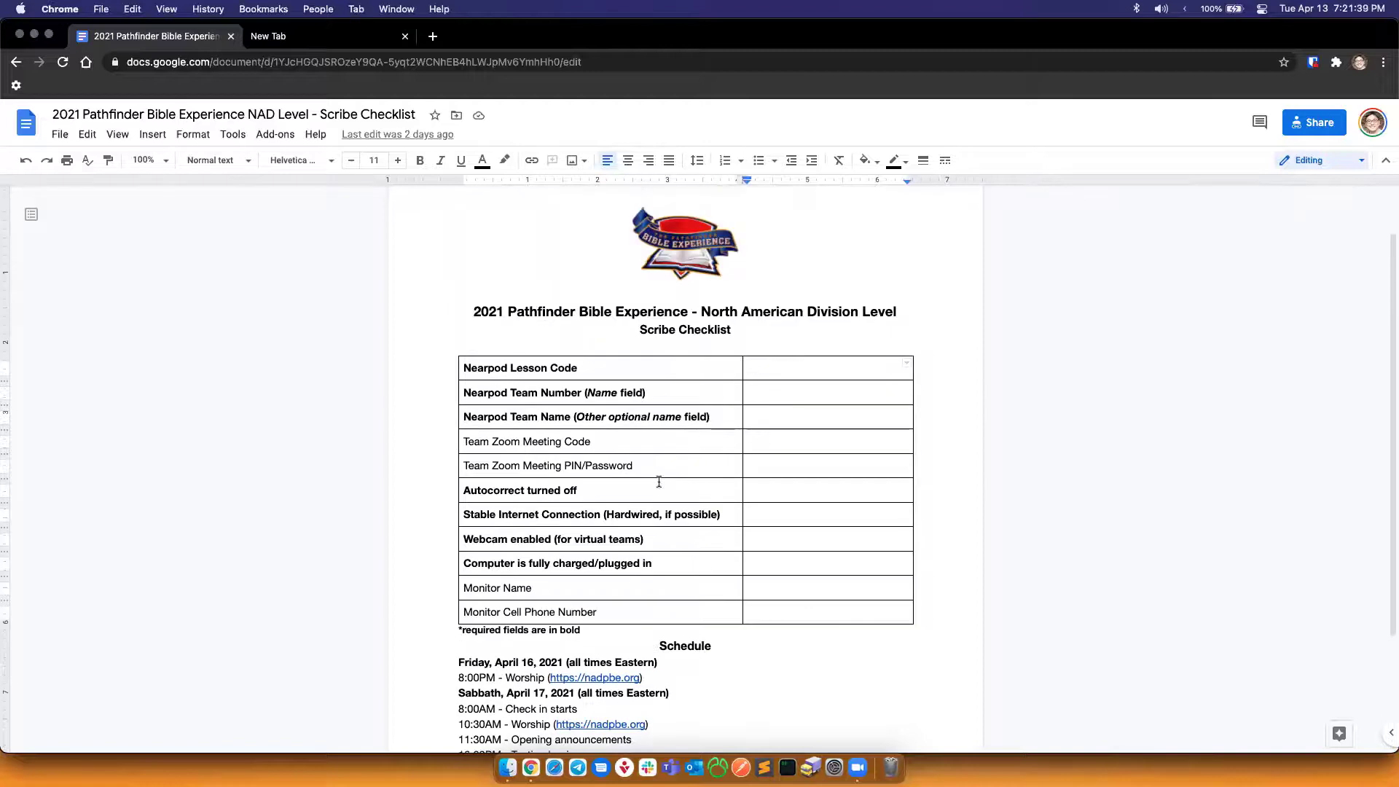
{"action": "scroll", "coordinate": [658, 481], "scroll_direction": "down", "scroll_amount": 1}
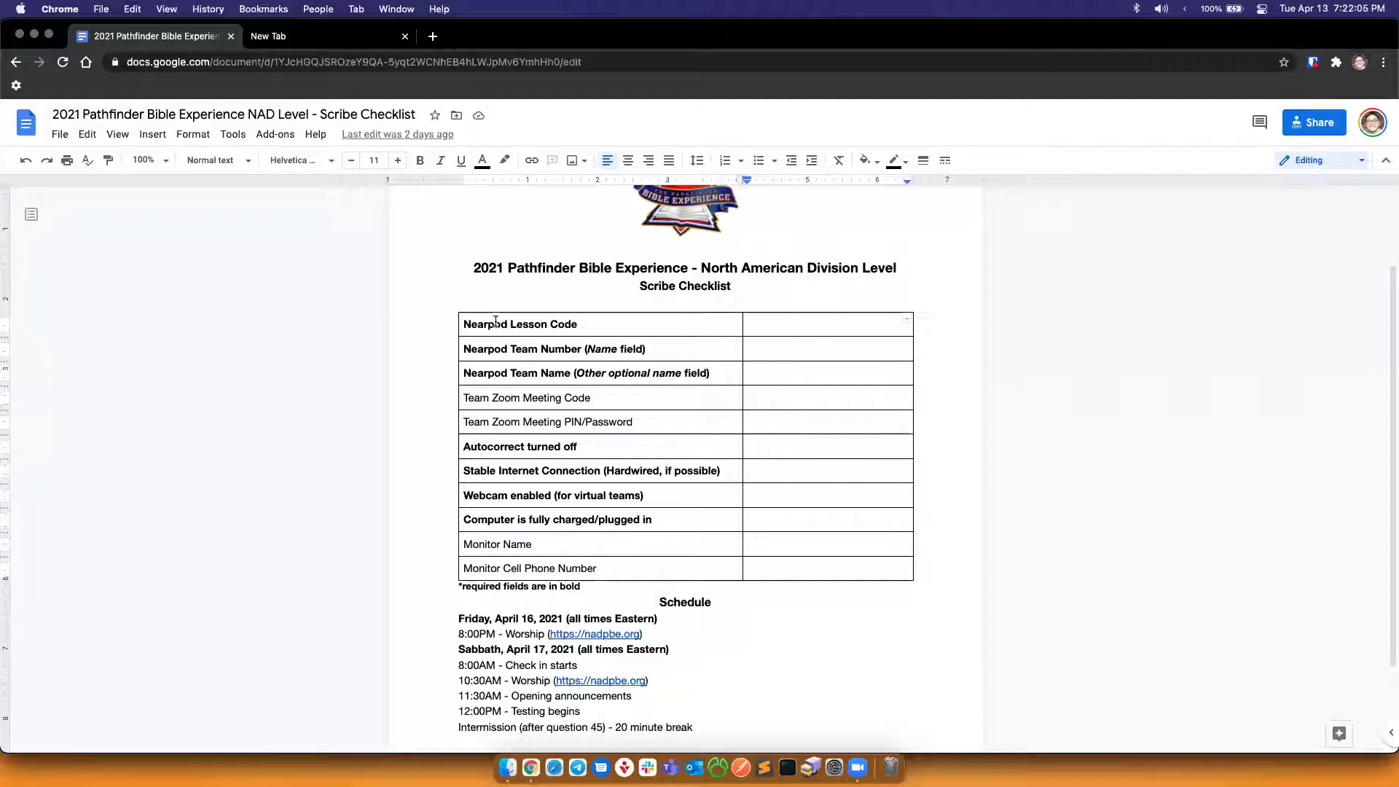
{"action": "left_click_drag", "start_coordinate": [492, 324], "coordinate": [609, 324]}
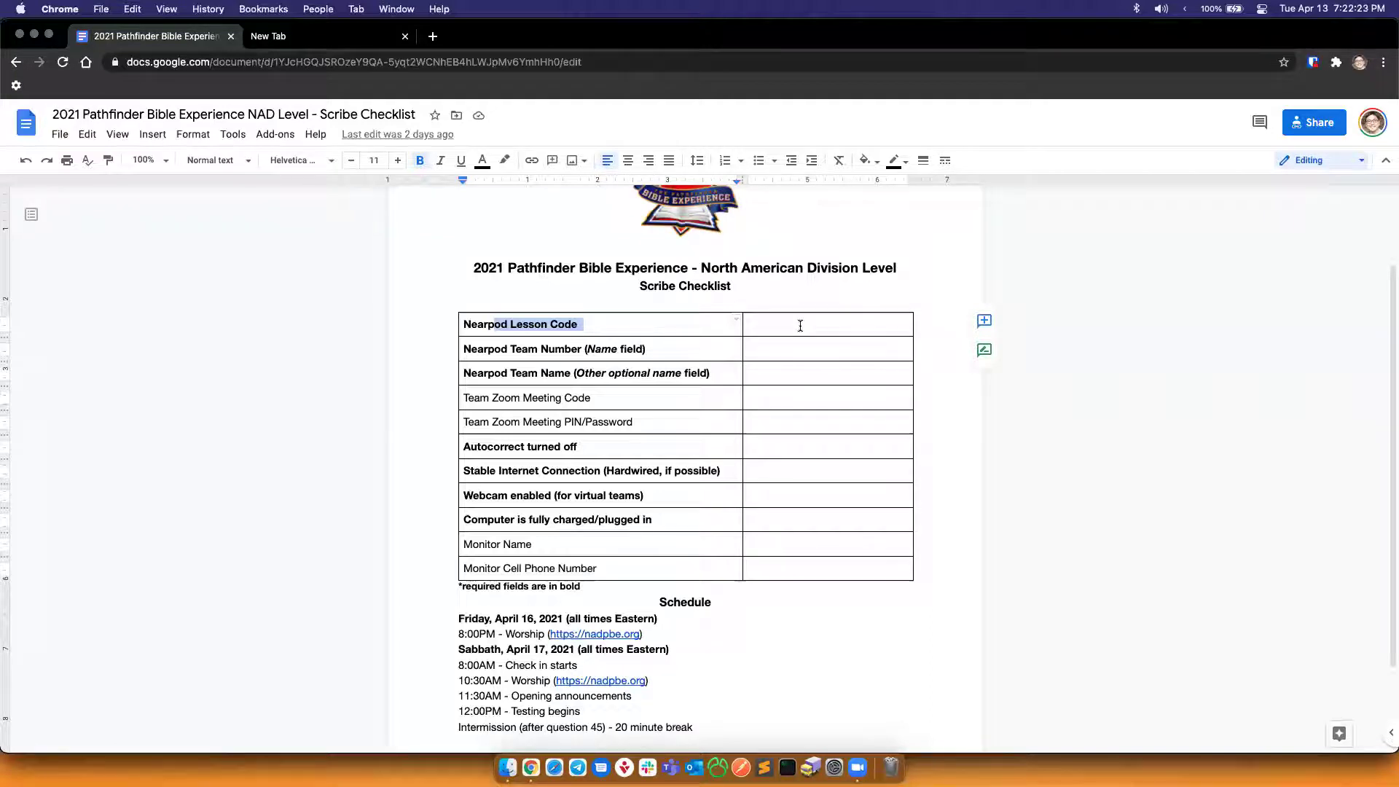
{"action": "key", "text": "super+grave"}
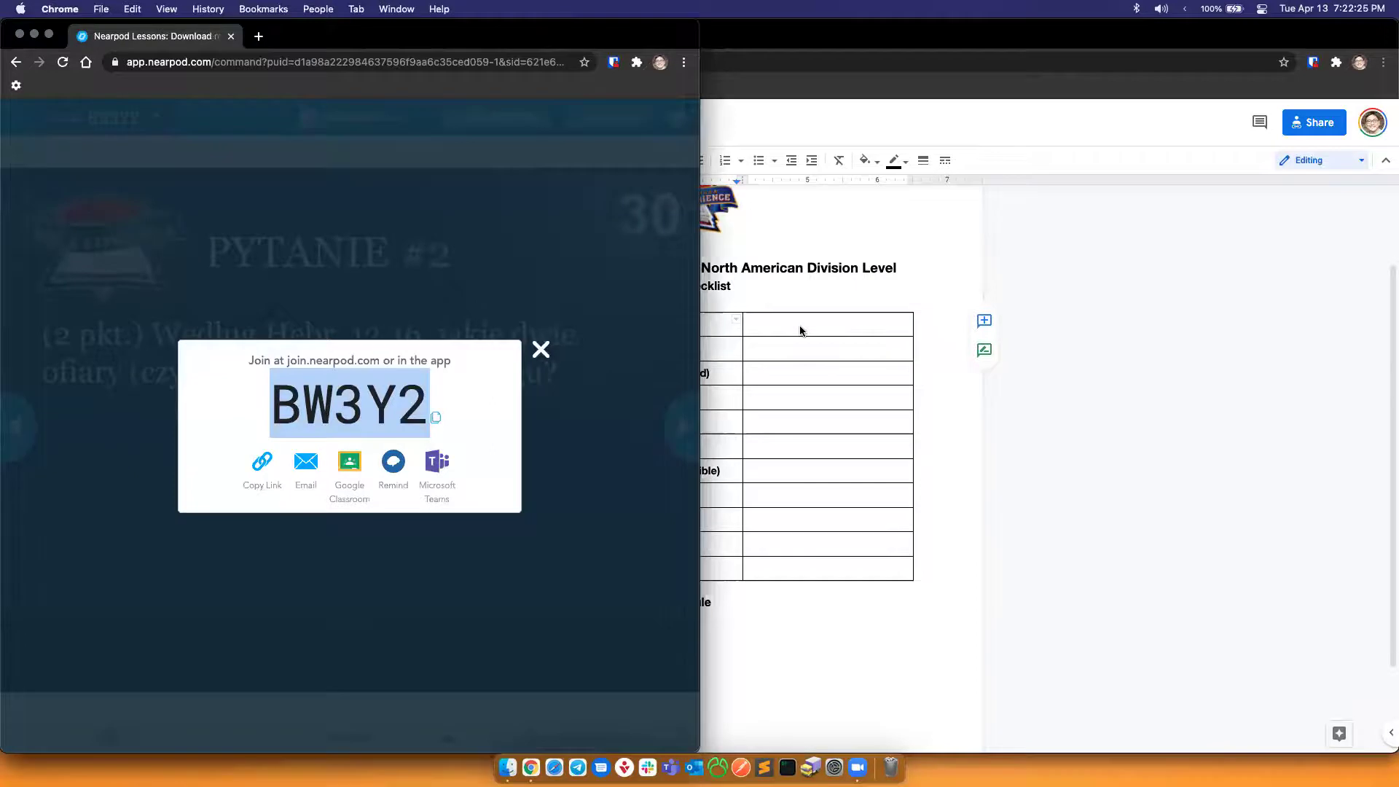
- Paste the presenter's join code BW3Y2 into the incognito student page and submit it
{"action": "key", "text": "super+grave"}
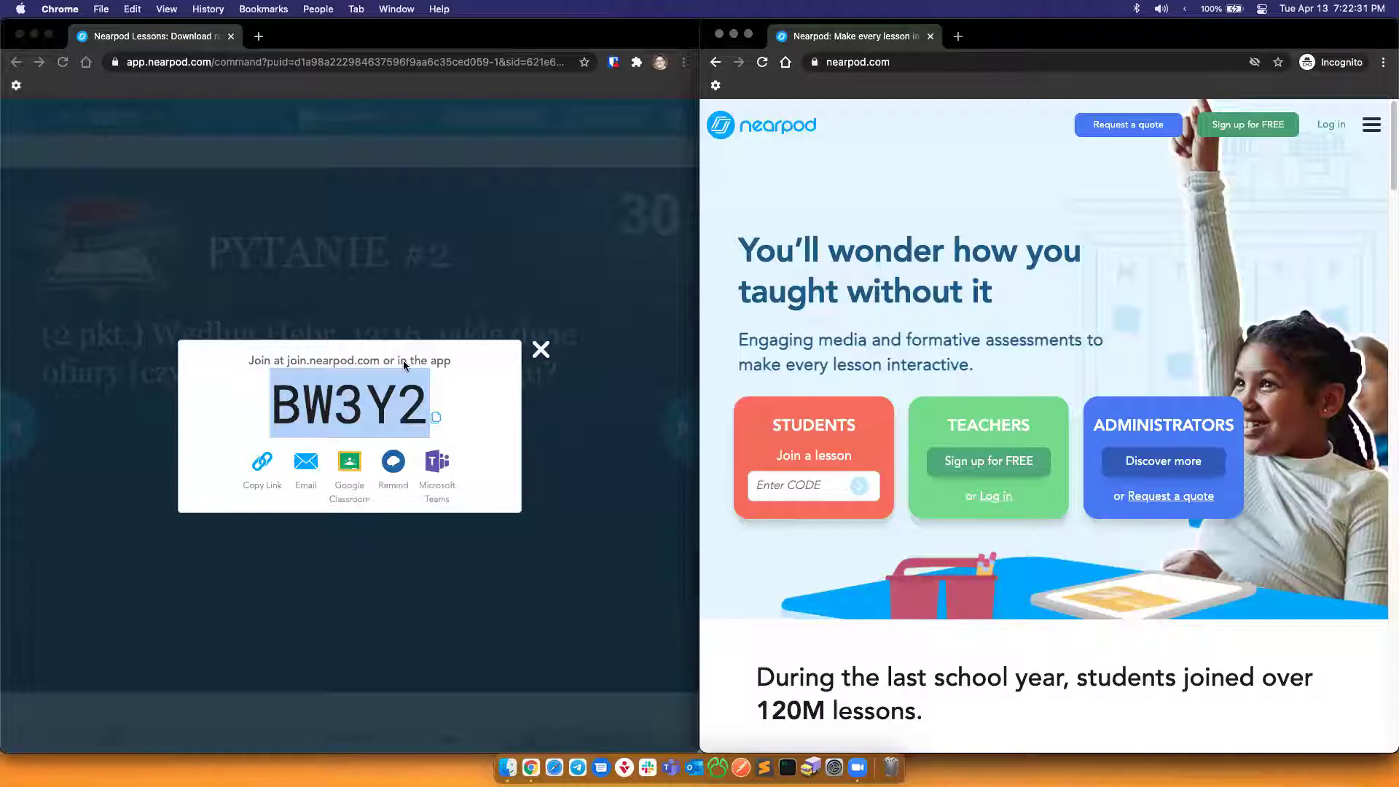
{"action": "left_click", "coordinate": [301, 406]}
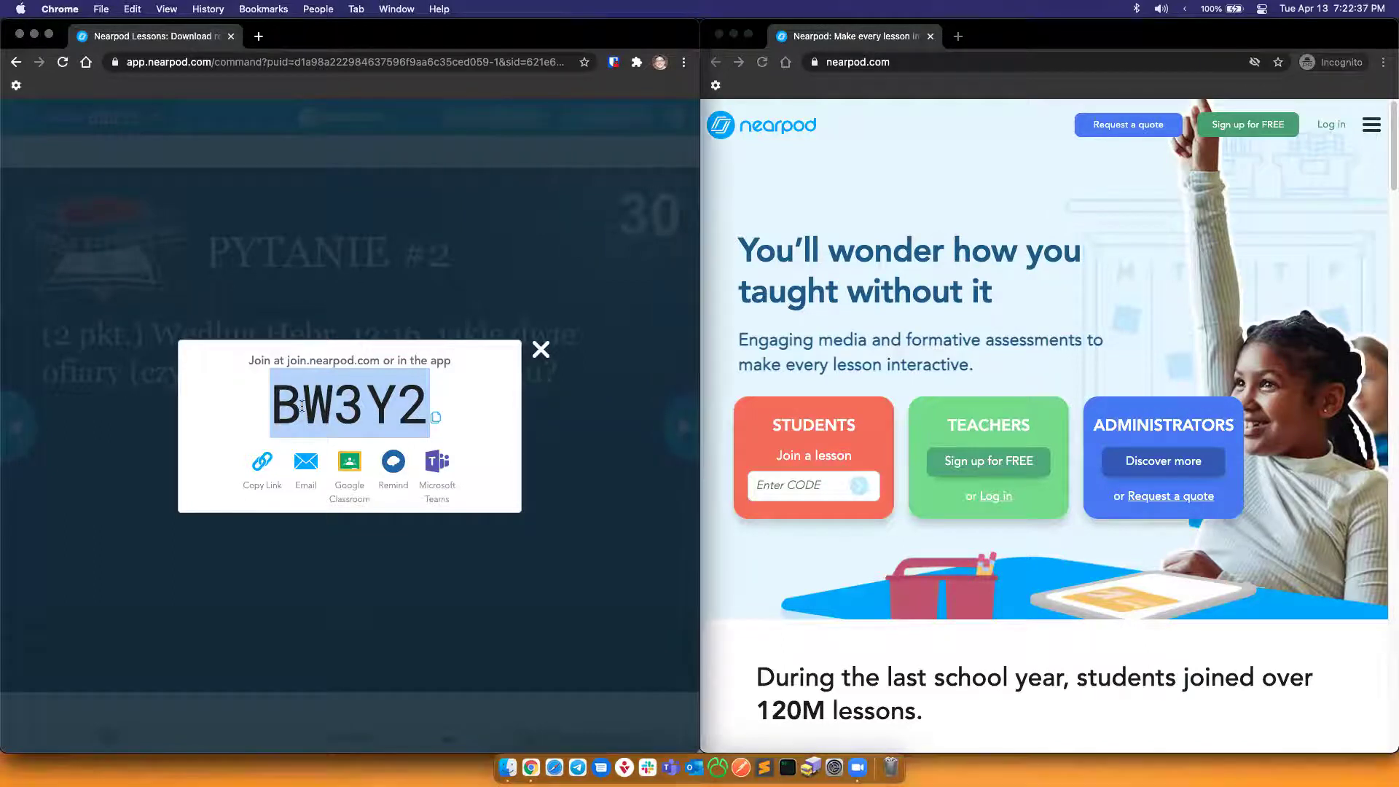
{"action": "left_click", "coordinate": [763, 464]}
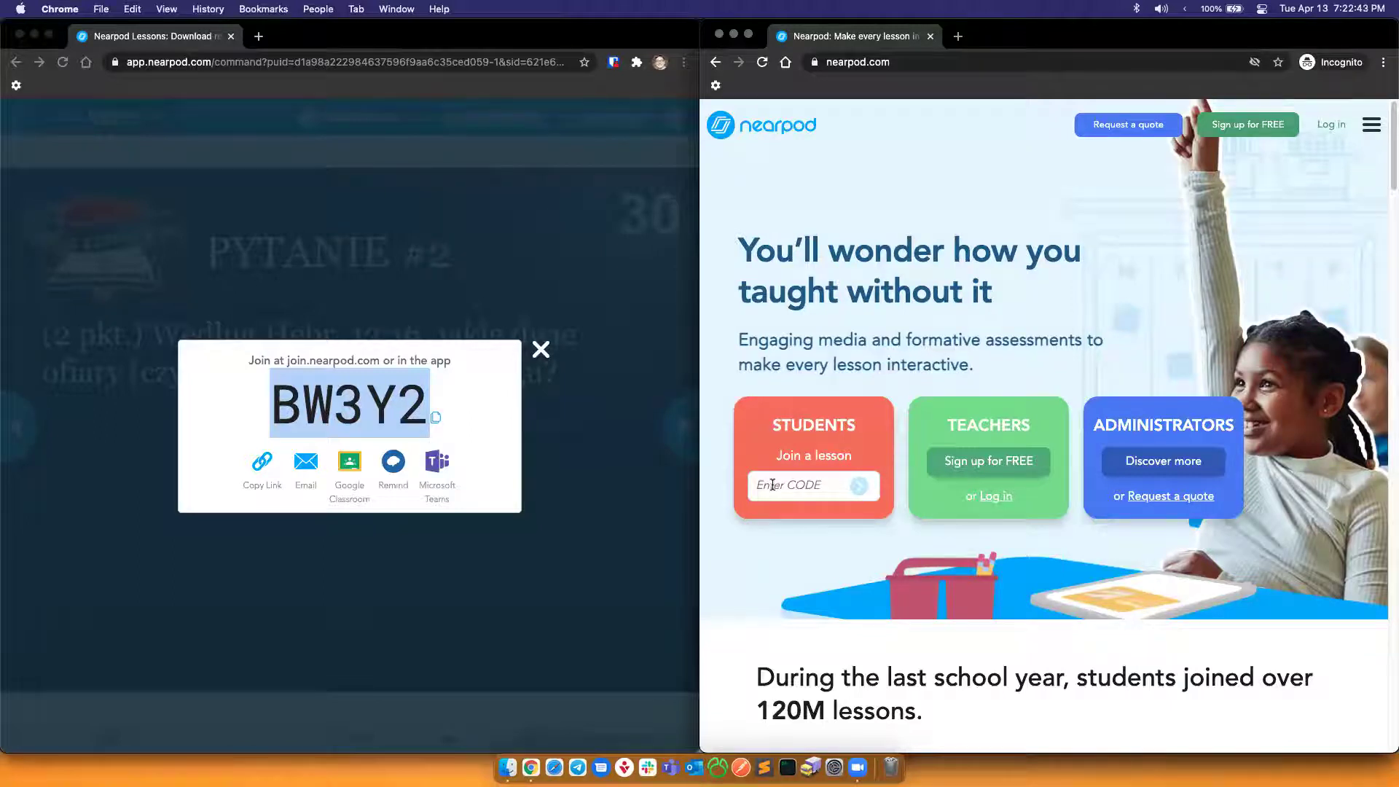
{"action": "left_click", "coordinate": [772, 485]}
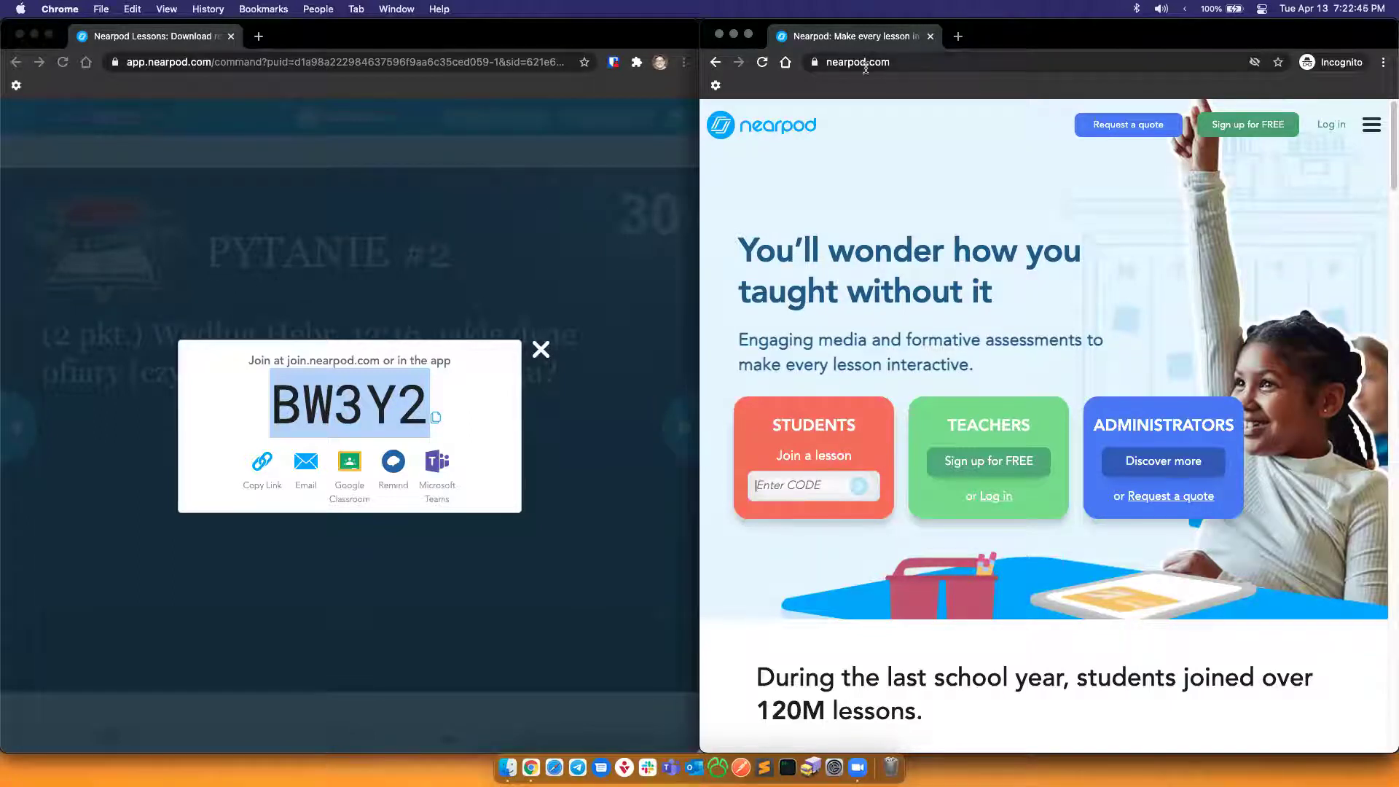
{"action": "type", "text": "BW3Y2"}
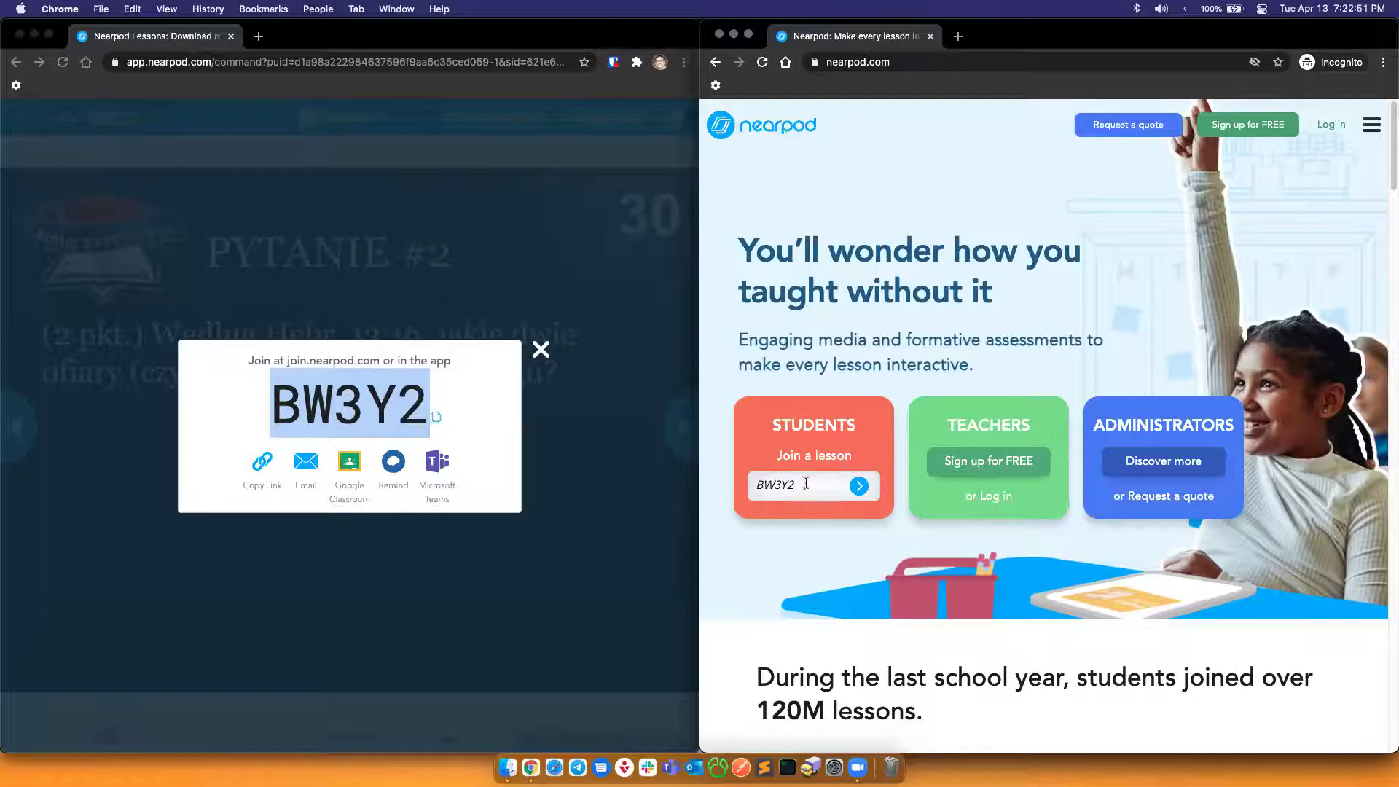
{"action": "left_click", "coordinate": [859, 486]}
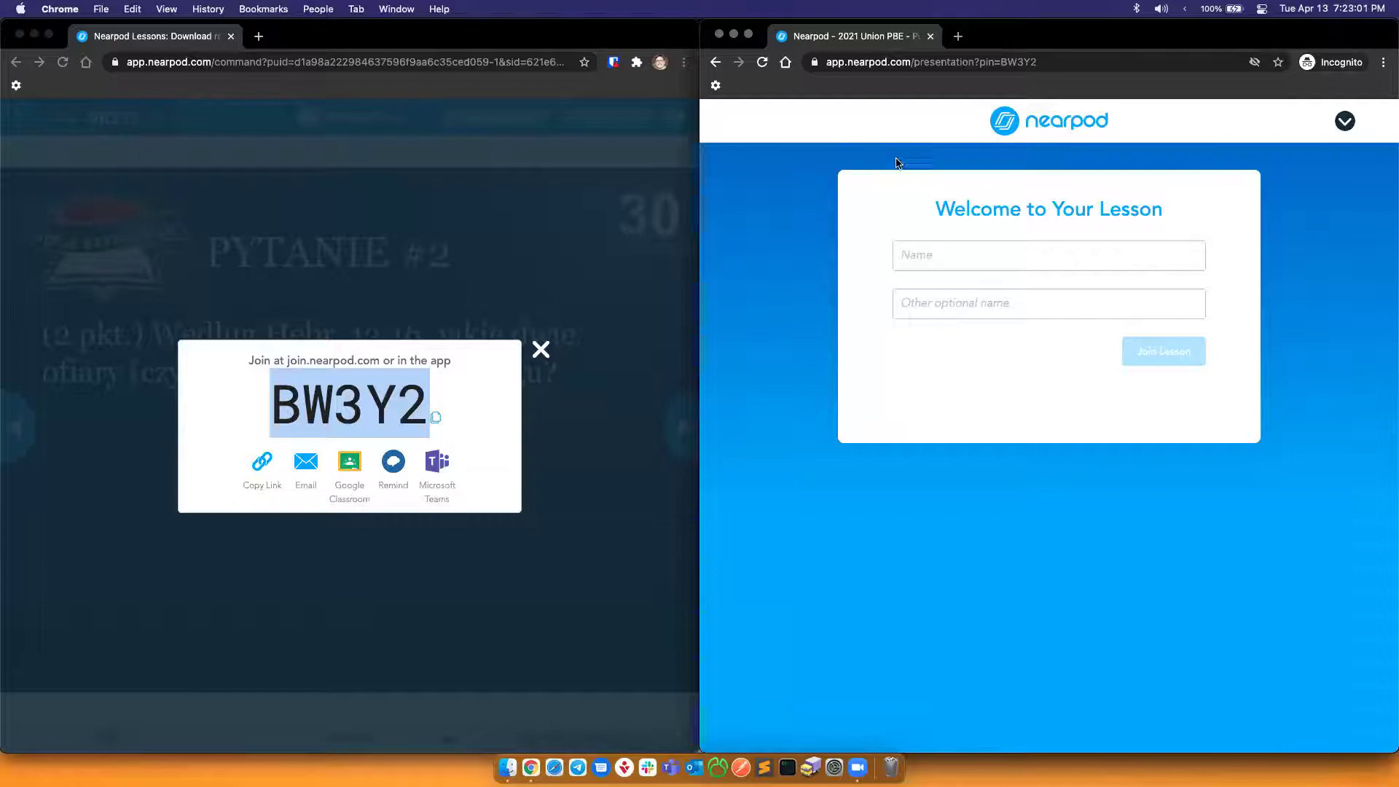
- Show the Name and Other optional name fields, then switch back to the Scribe Checklist
{"action": "left_click", "coordinate": [940, 252]}
{"action": "left_click", "coordinate": [960, 309]}
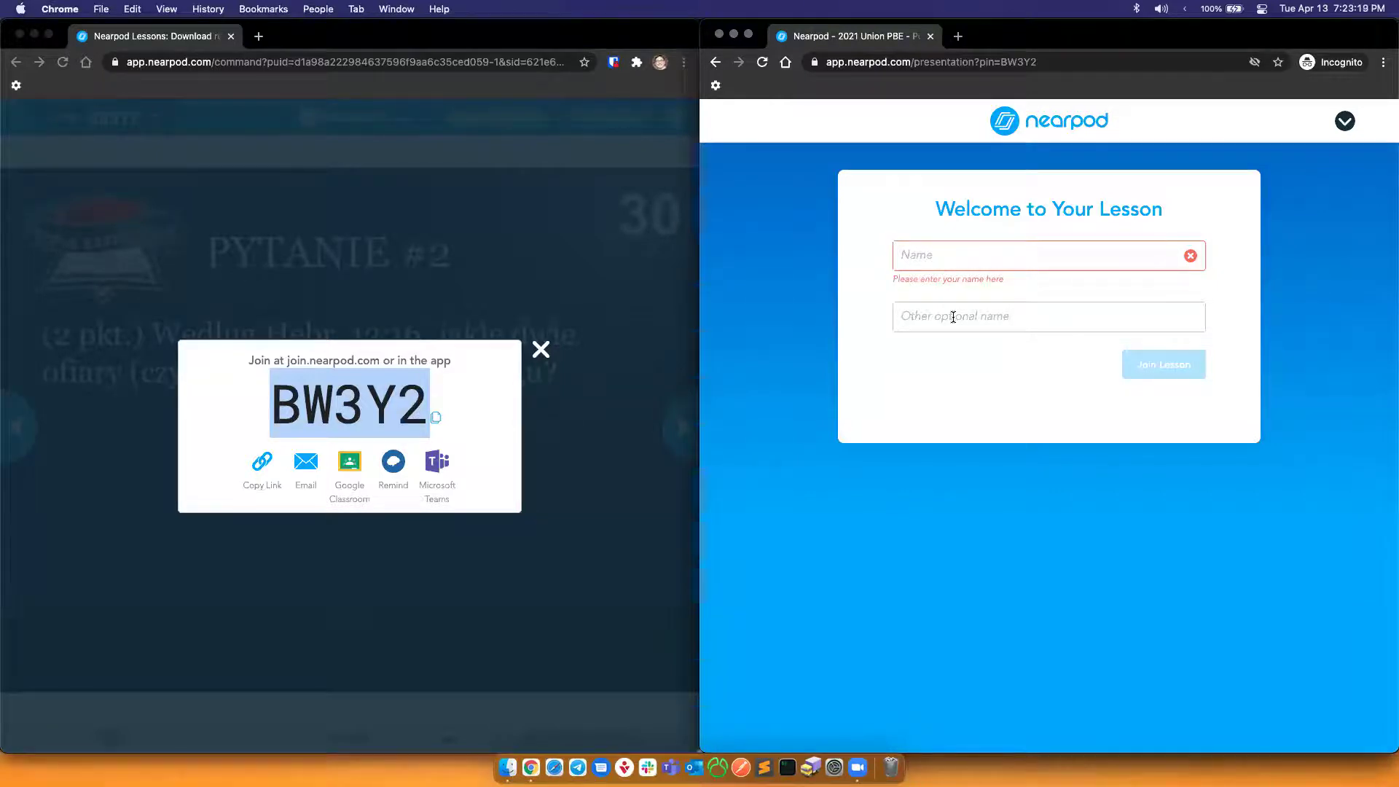
{"action": "left_click", "coordinate": [940, 258]}
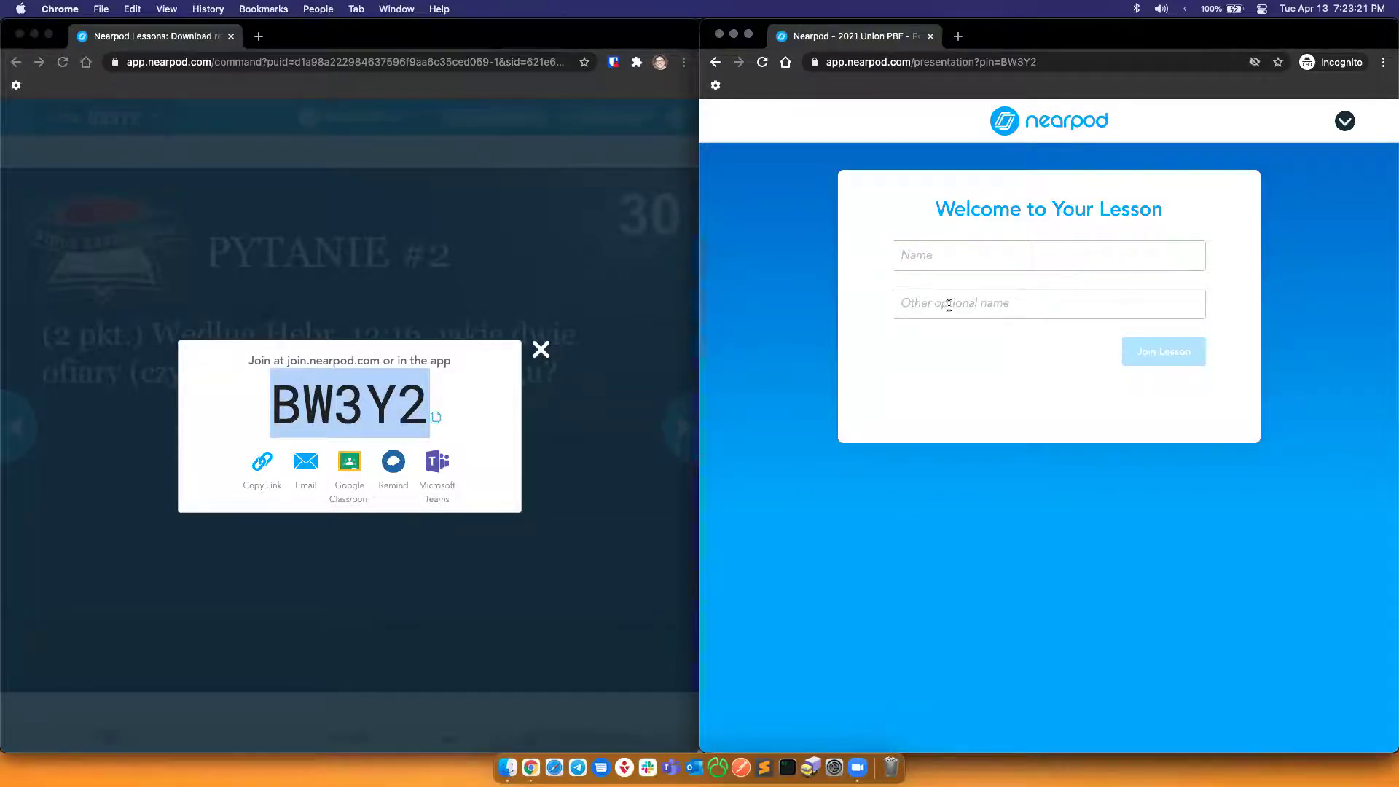
{"action": "key", "text": "super+grave"}
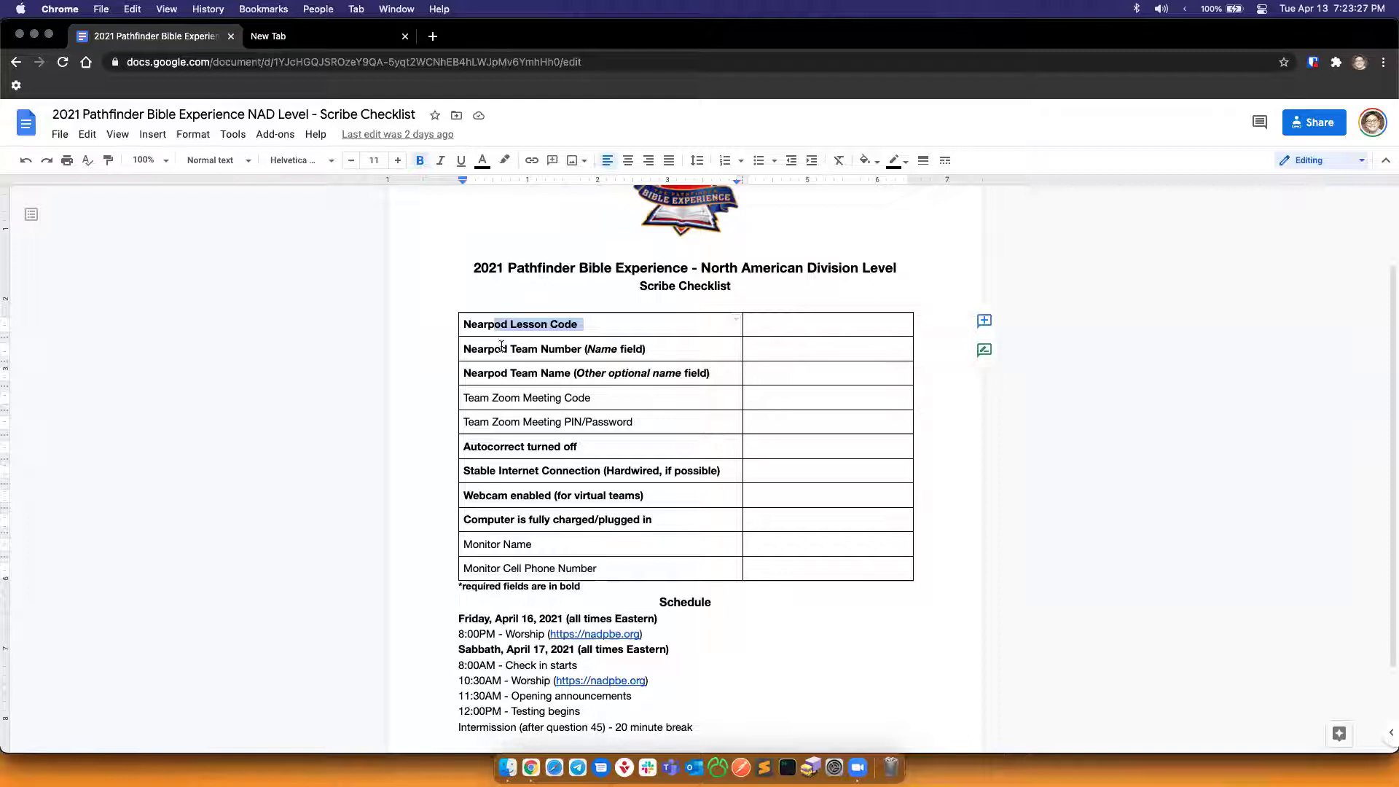
- Point to the empty Nearpod Team Number answer cell, then return to the Nearpod windows
{"action": "left_click", "coordinate": [784, 345]}
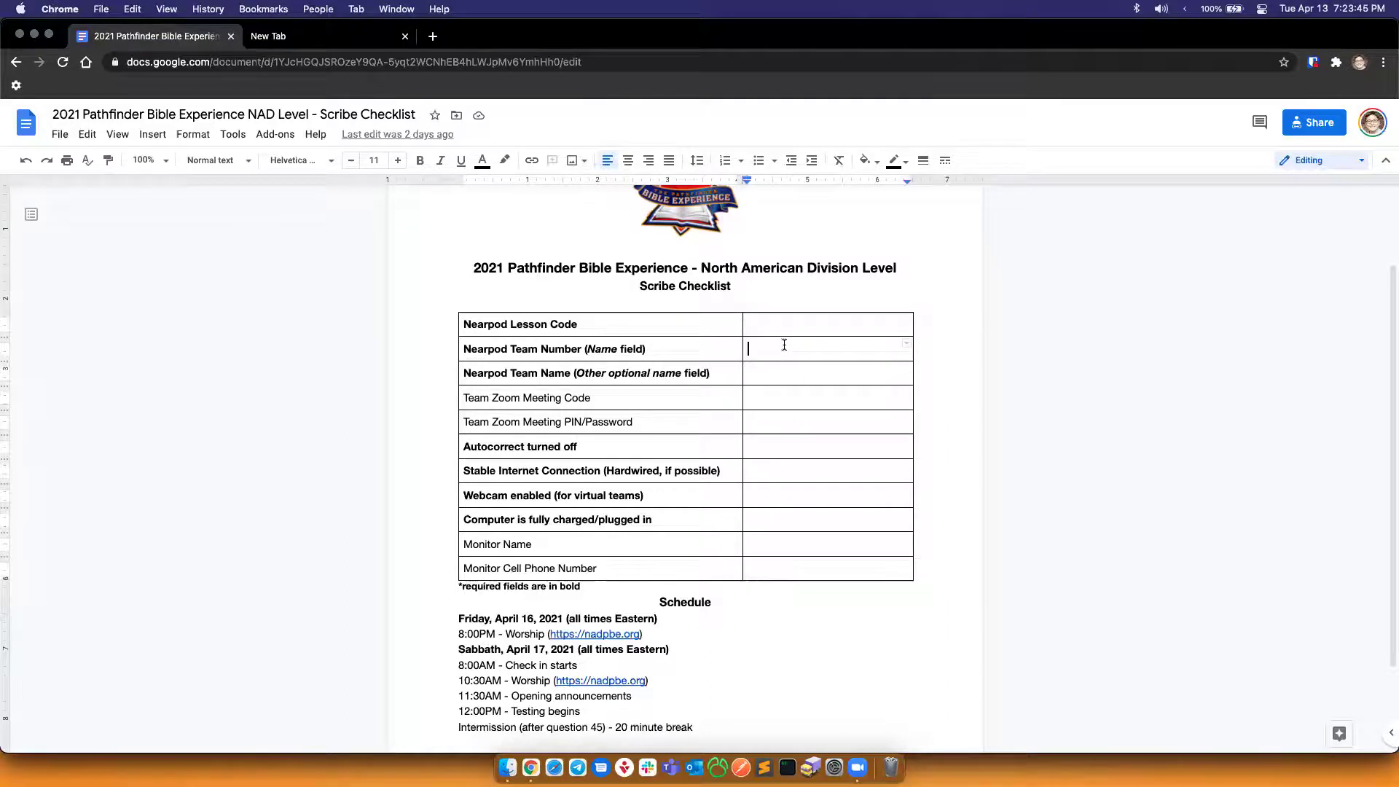
{"action": "key", "text": "super+grave"}
{"action": "key", "text": "super+grave"}
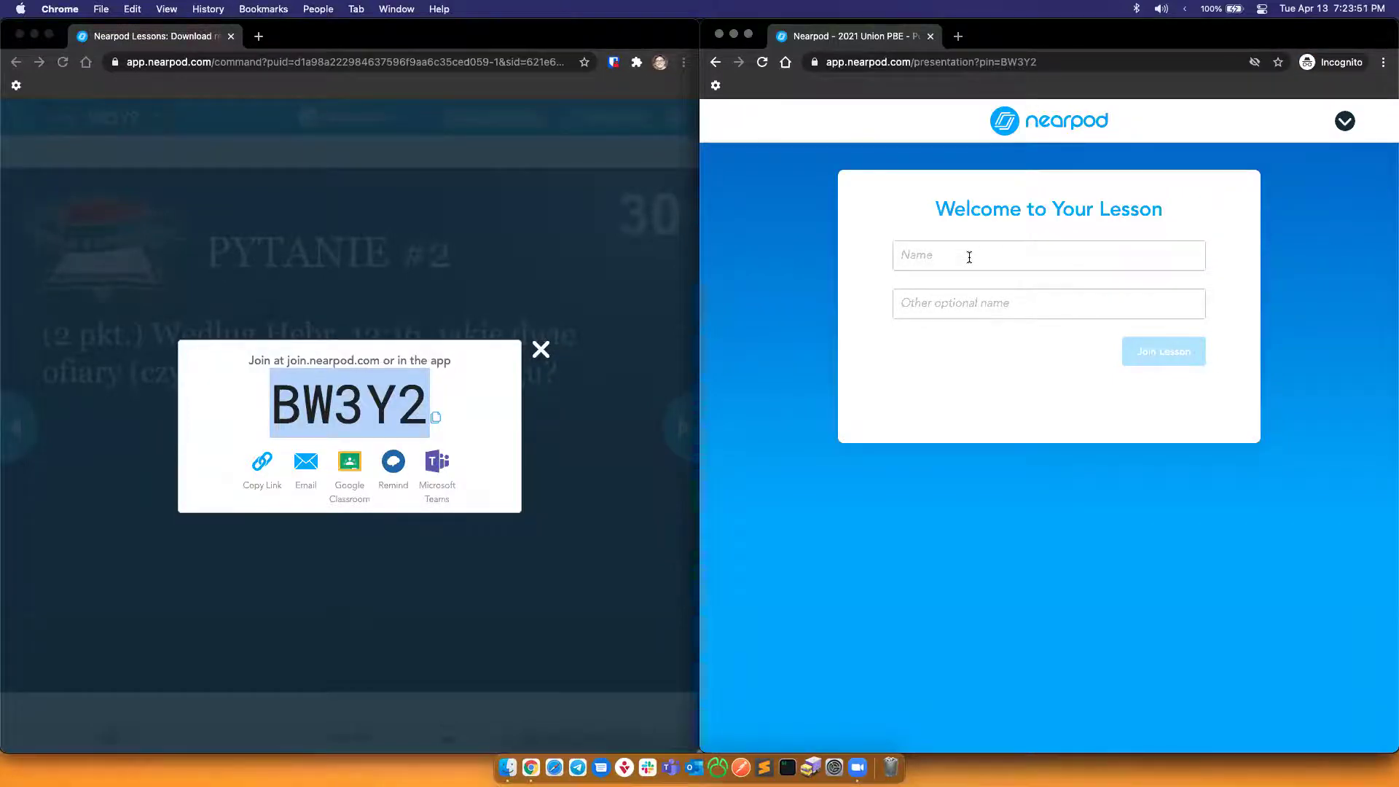
- Enter team number F45GF in the Name field and close the presenter's join-code popup
{"action": "type", "text": "F45G"}
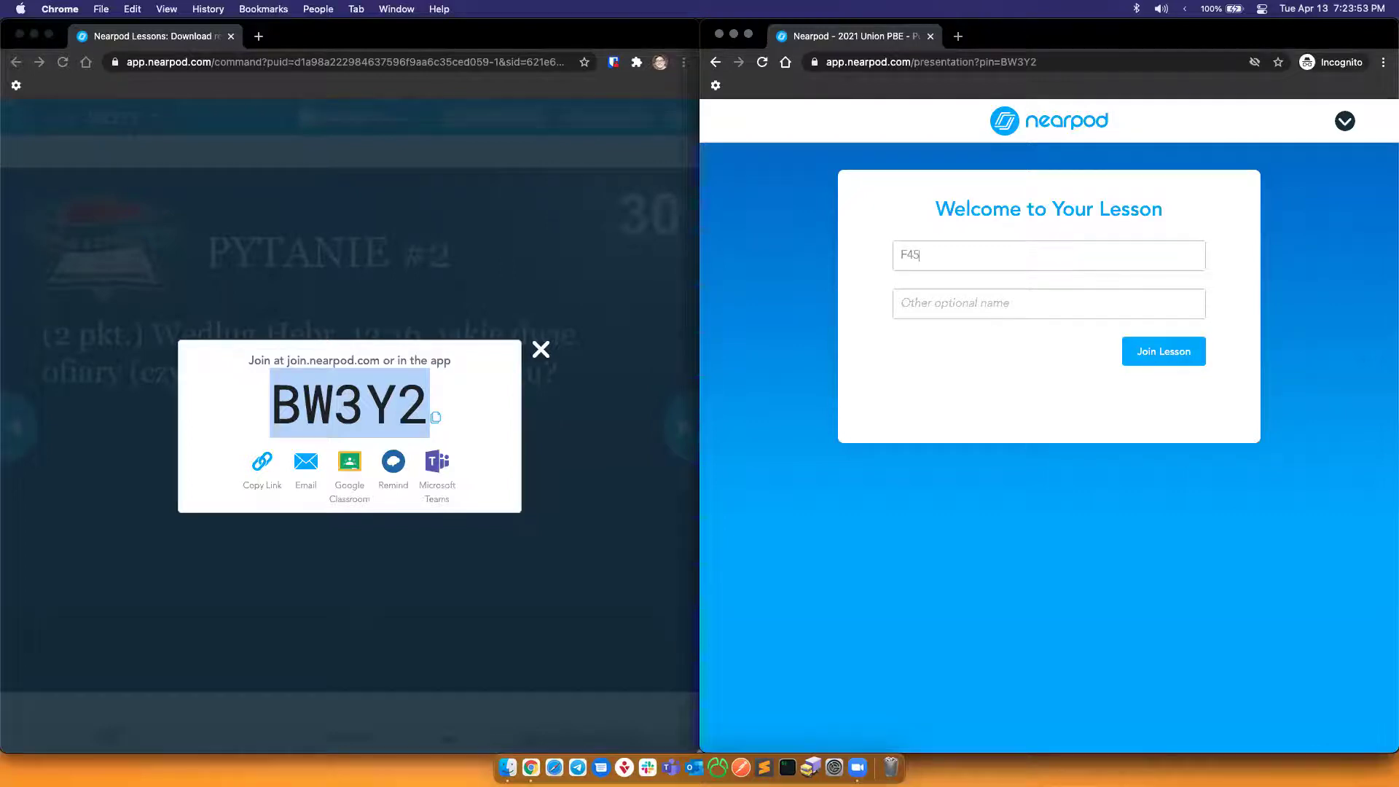
{"action": "key", "text": "BackSpace"}
{"action": "type", "text": "GF"}
{"action": "left_click", "coordinate": [540, 350]}
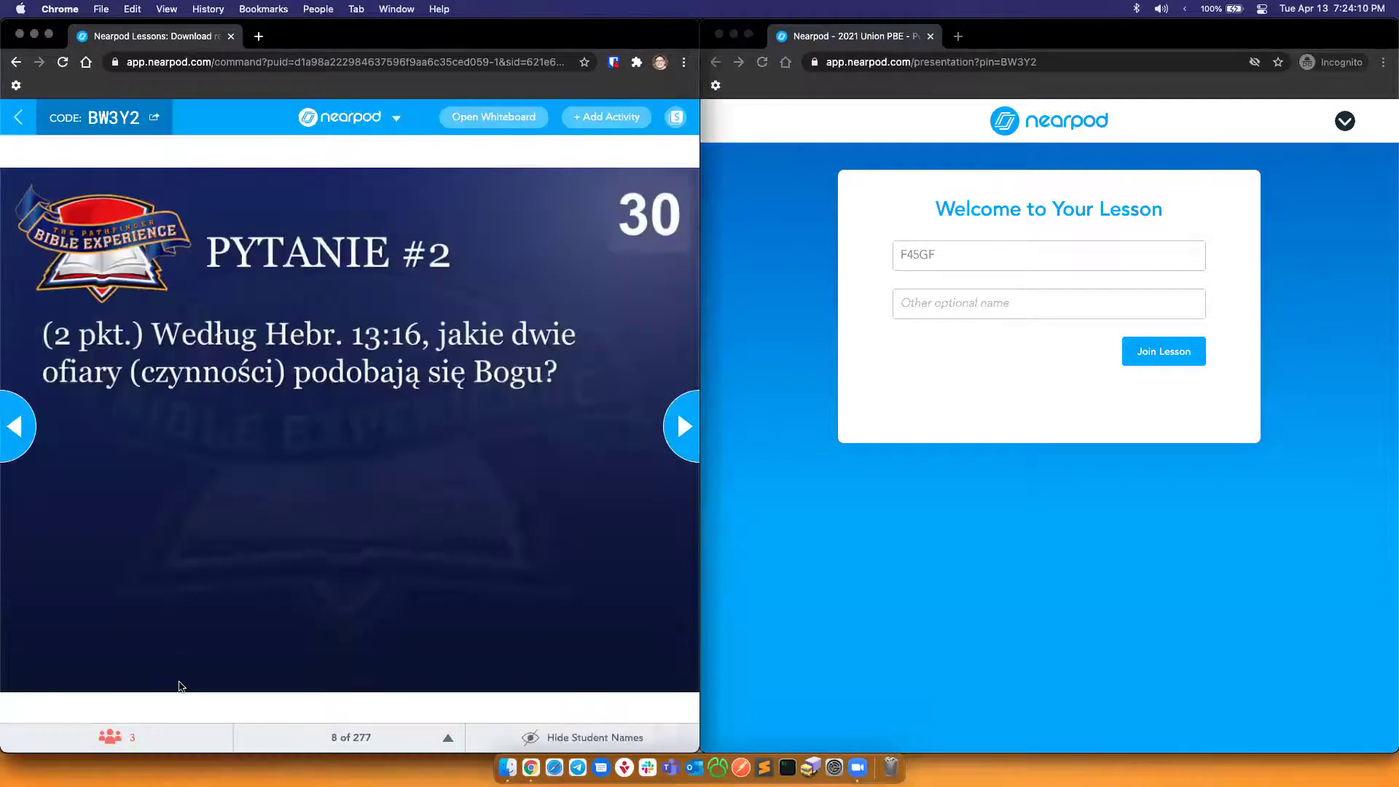
- Remove the LIVE STREAM student from the lesson, then bring the Scribe Checklist forward
{"action": "left_click", "coordinate": [130, 735]}
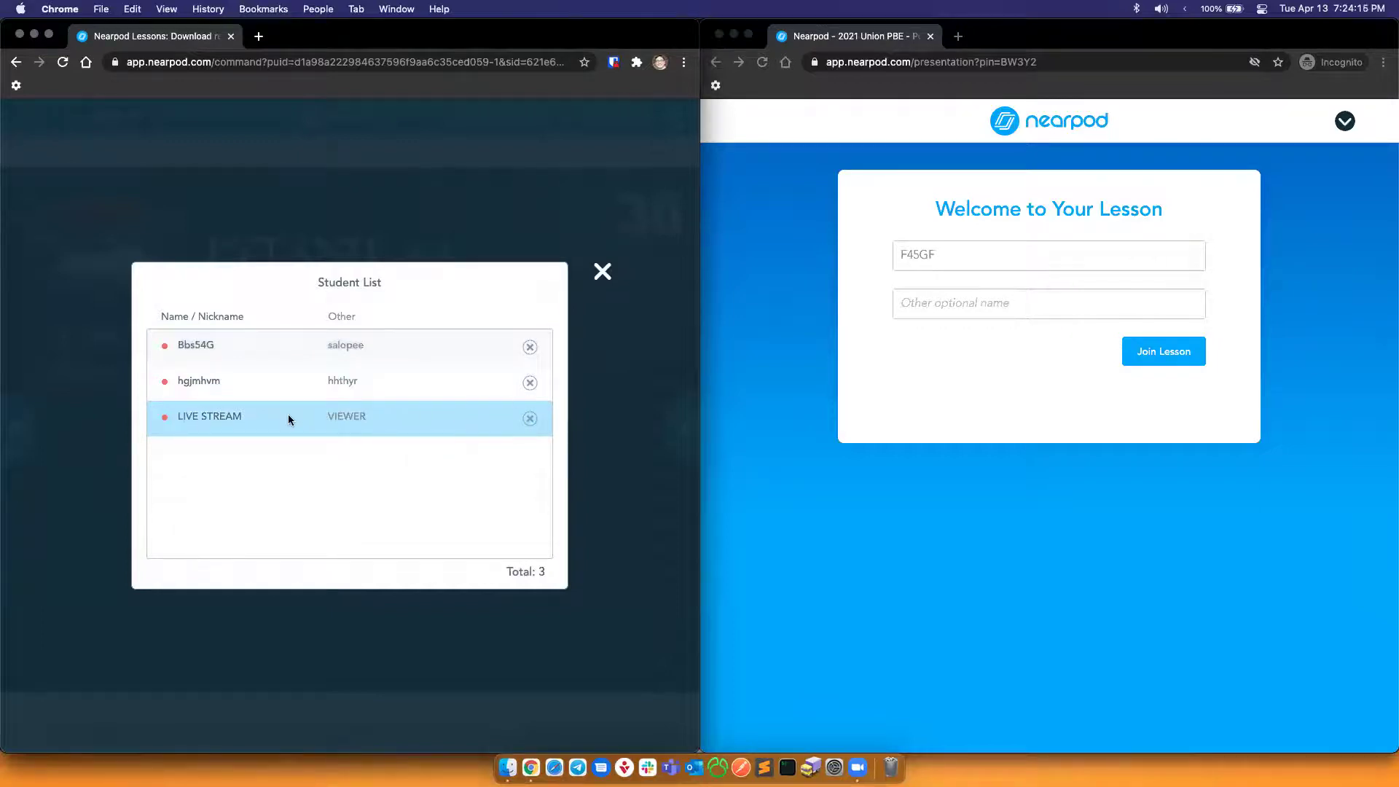
{"action": "left_click", "coordinate": [530, 426]}
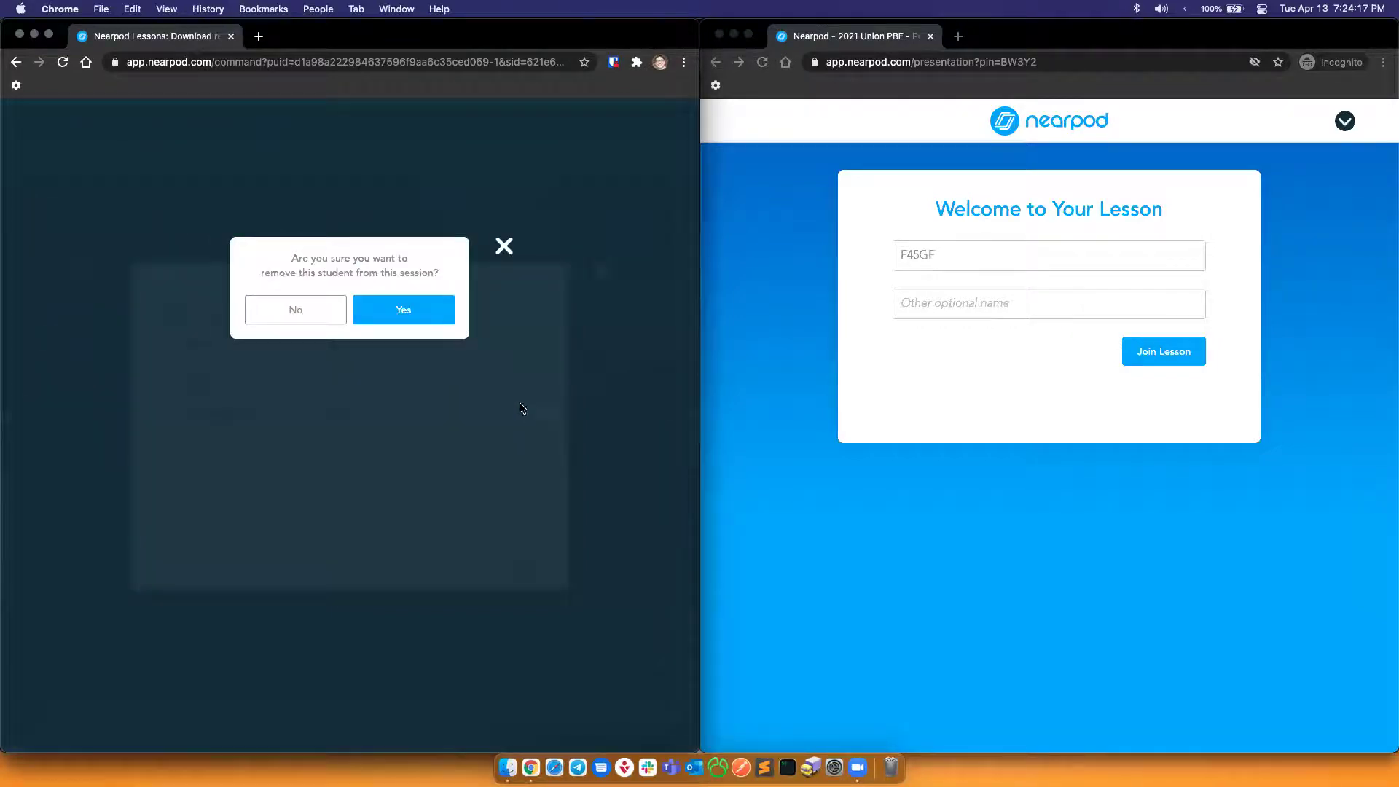
{"action": "left_click", "coordinate": [404, 311]}
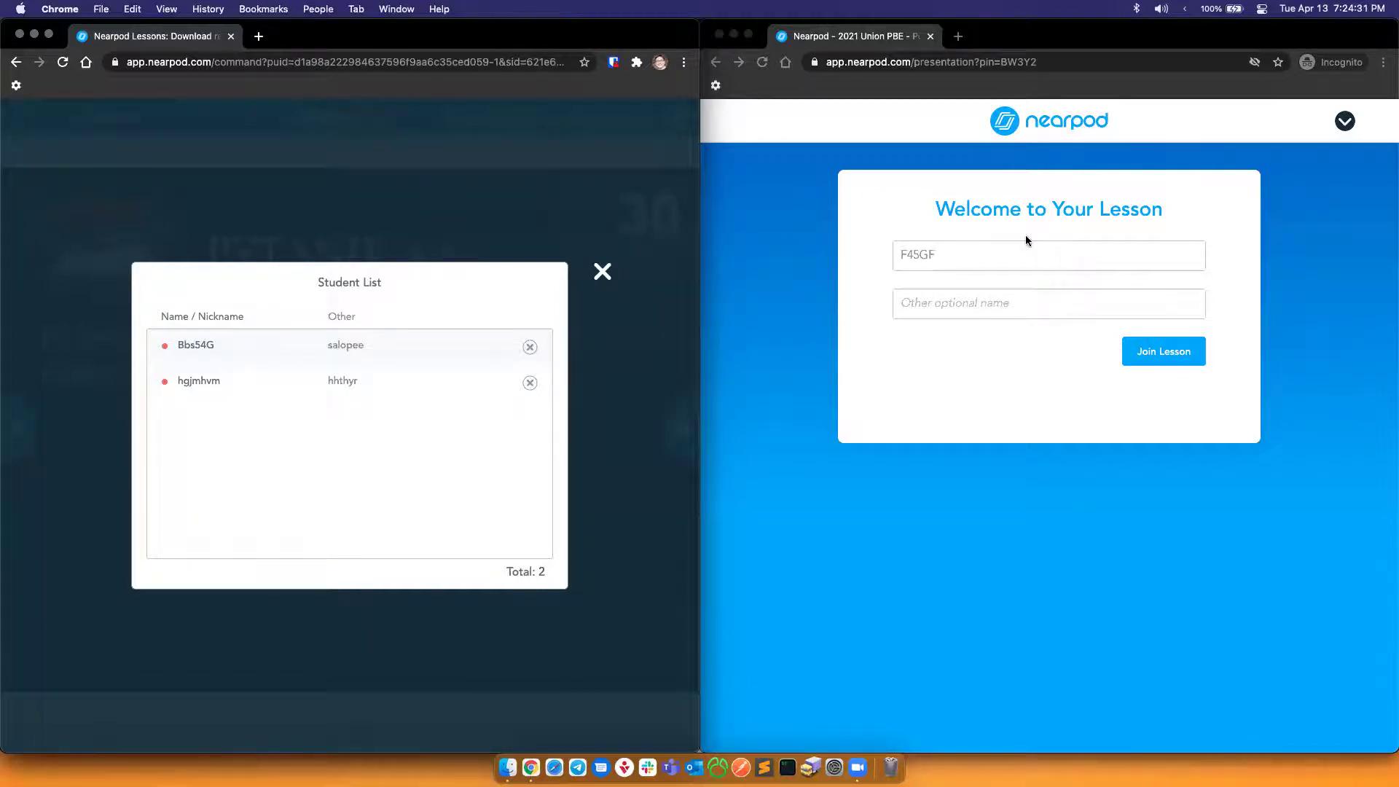
{"action": "left_click", "coordinate": [993, 264]}
{"action": "key", "text": "super+grave"}
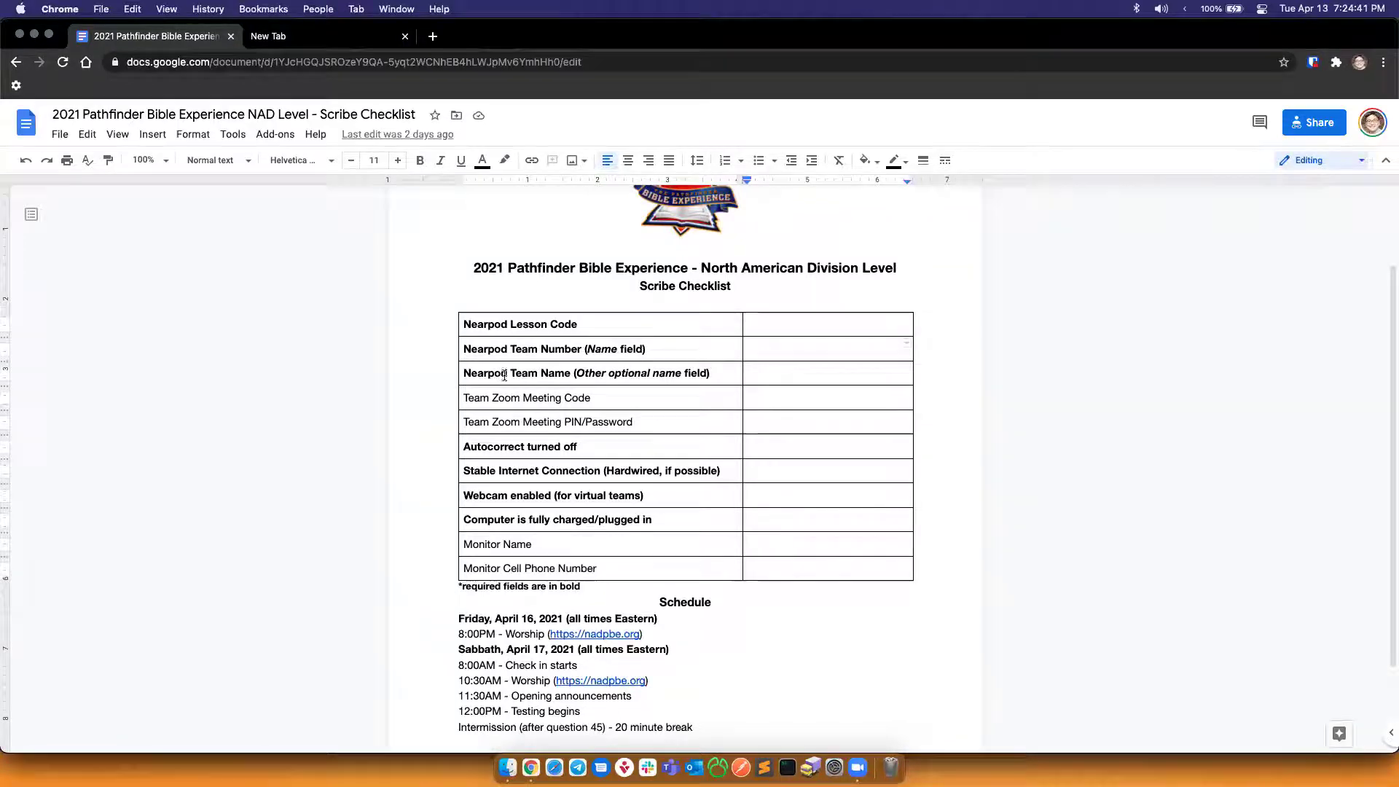
- Enter team name FAIRVIEW FLAMES FIERY FLAMINGOS in the optional name field and join the lesson
{"action": "key", "text": "super+grave"}
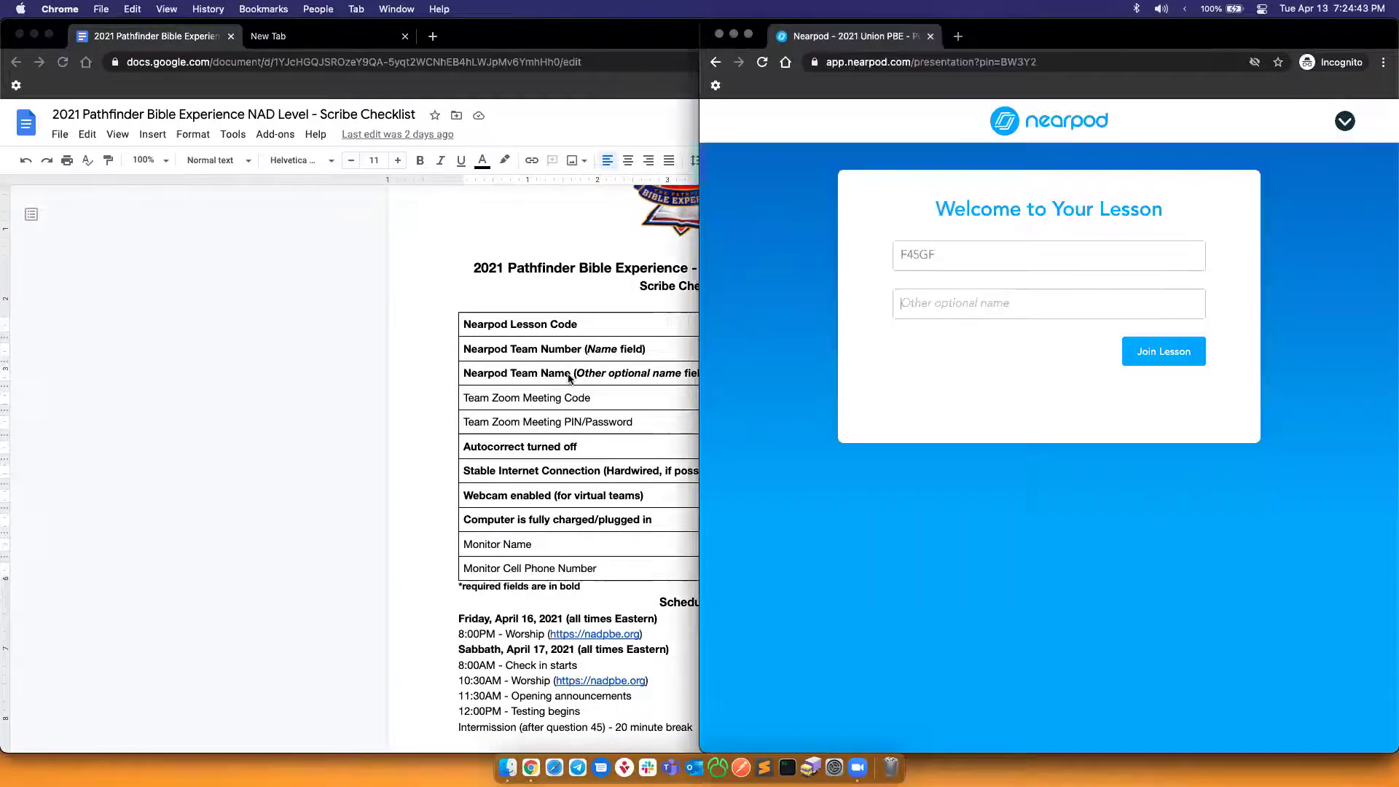
{"action": "type", "text": "FAIRVIEW"}
{"action": "double_click", "coordinate": [942, 256]}
{"action": "left_click", "coordinate": [958, 303]}
{"action": "type", "text": "FLAMES"}
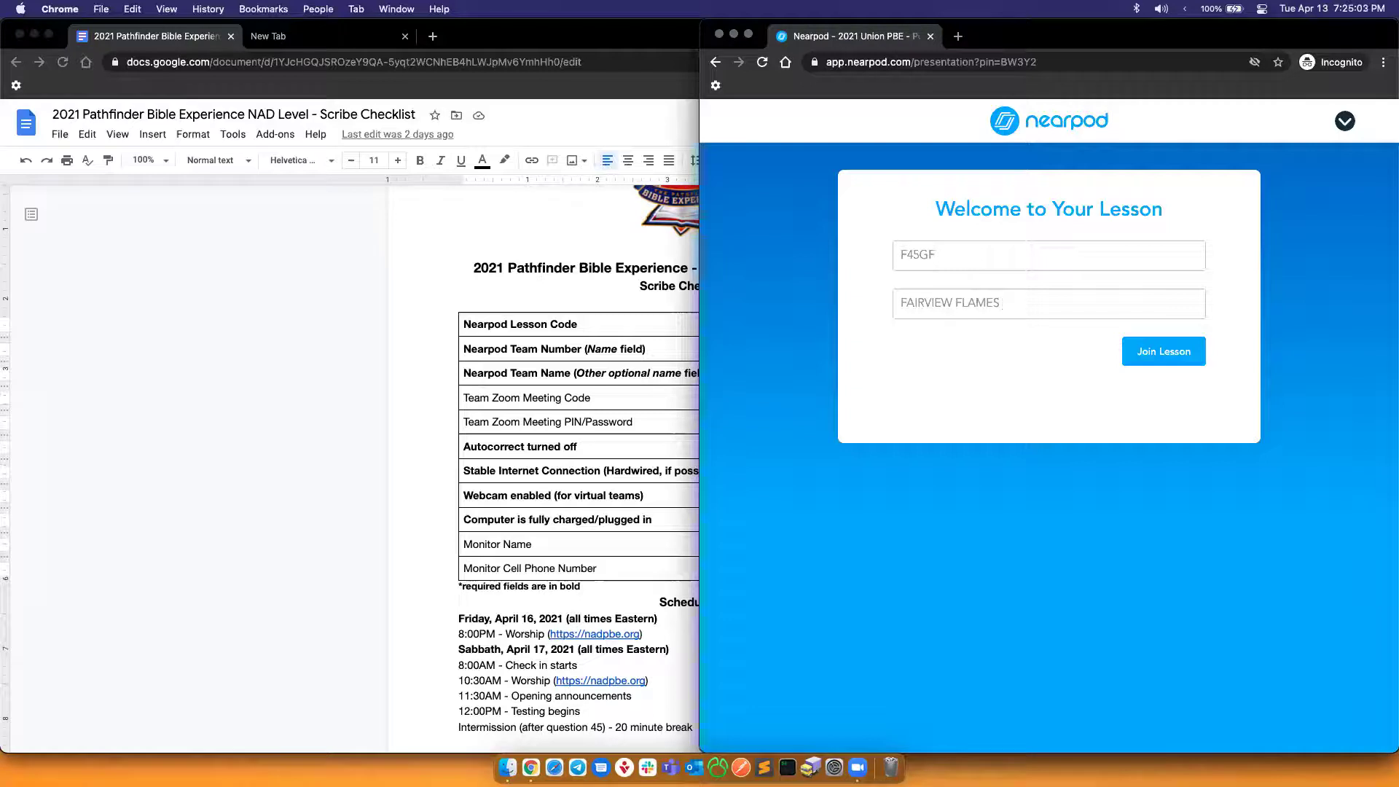
{"action": "type", "text": "FIERY FLAMINGOS"}
{"action": "left_click", "coordinate": [1186, 357]}
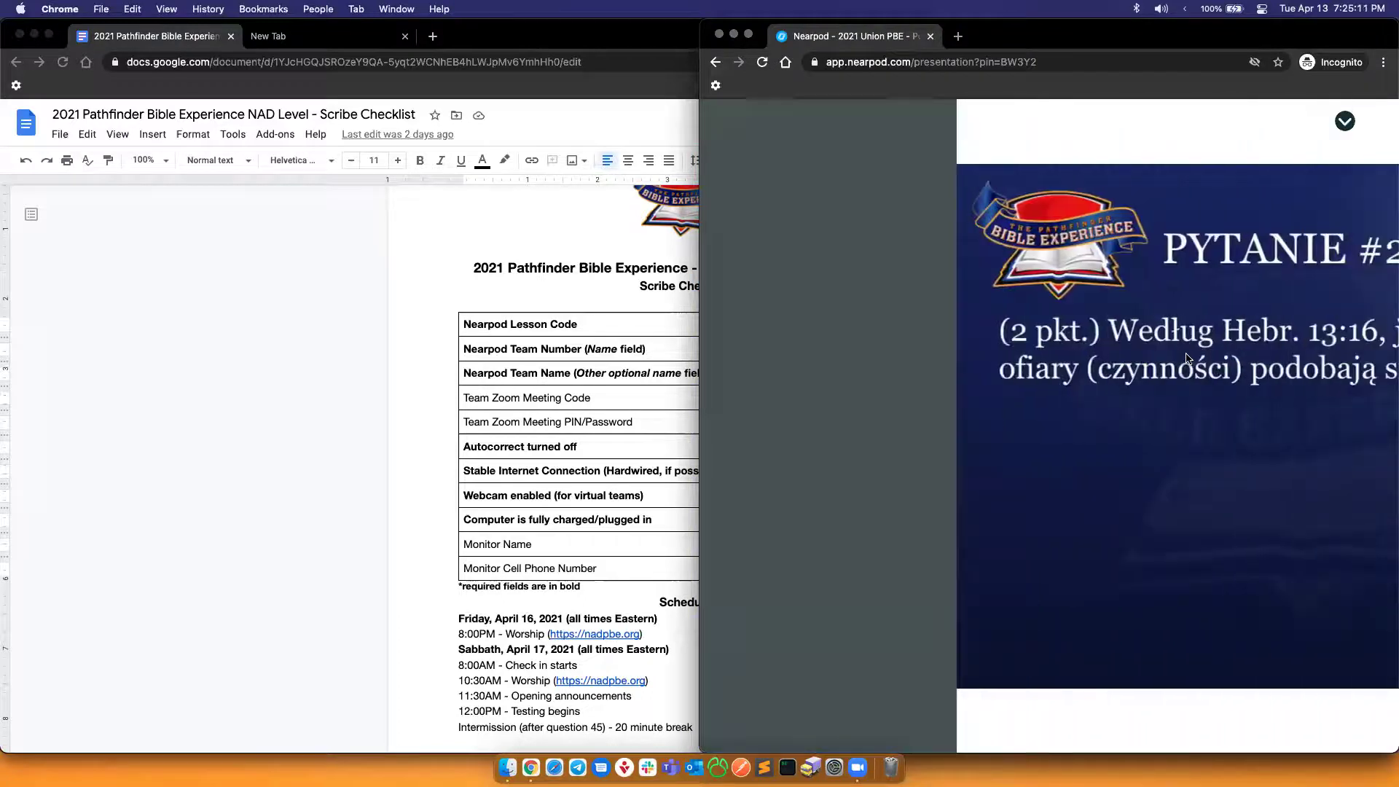
- Close the student window, check that F45GF appears among 3 students, and return to Docs
{"action": "key", "text": "super+w"}
{"action": "key", "text": "super+grave"}
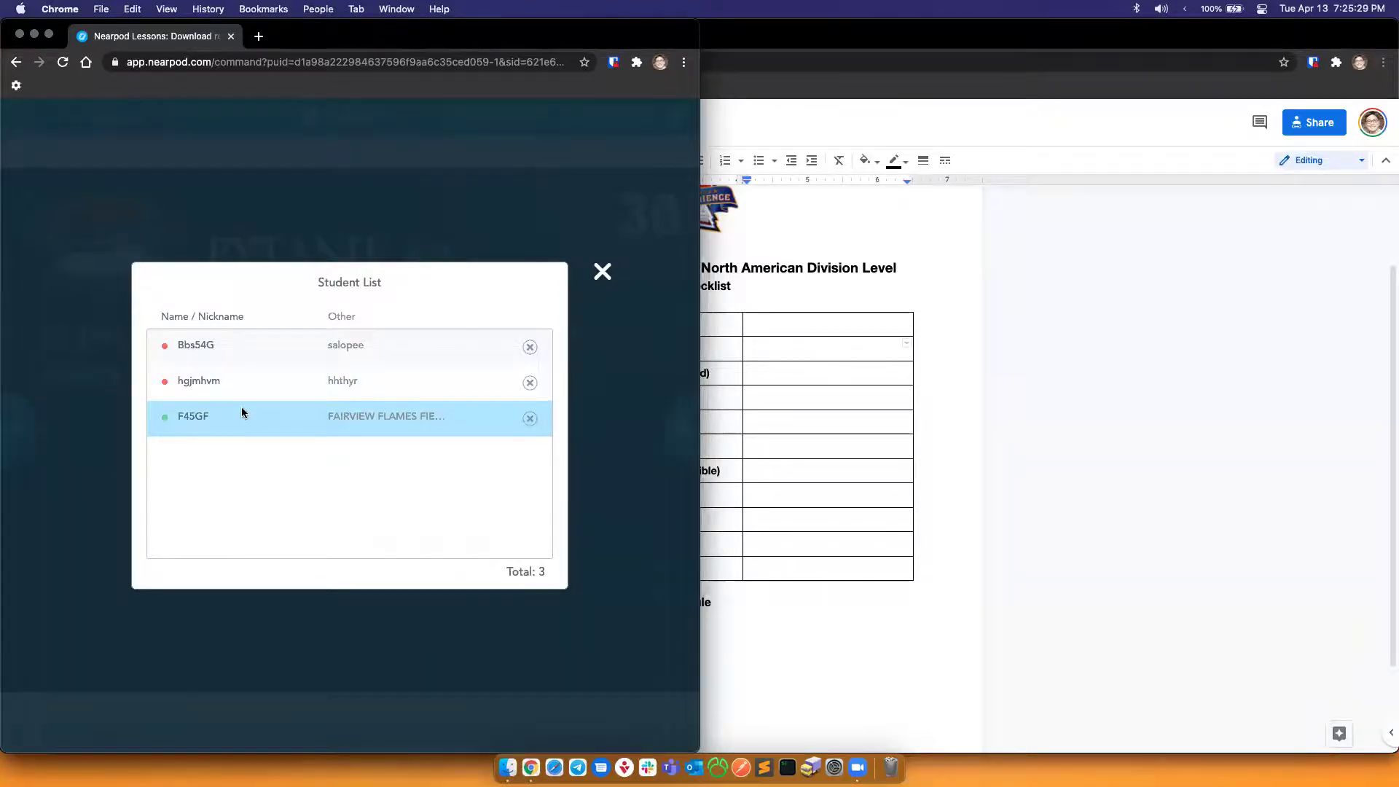
{"action": "left_click", "coordinate": [919, 393]}
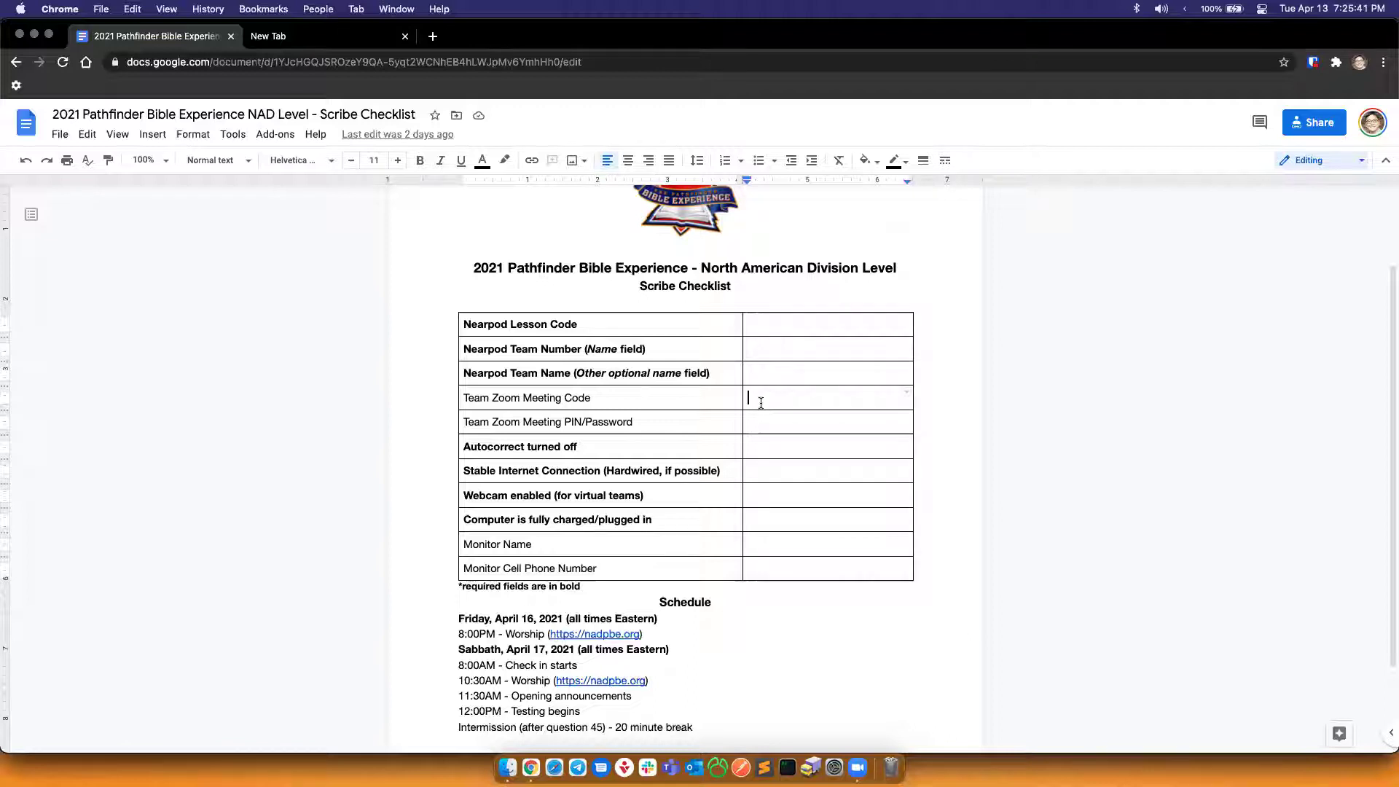
{"action": "scroll", "coordinate": [760, 402], "scroll_direction": "down", "scroll_amount": 2}
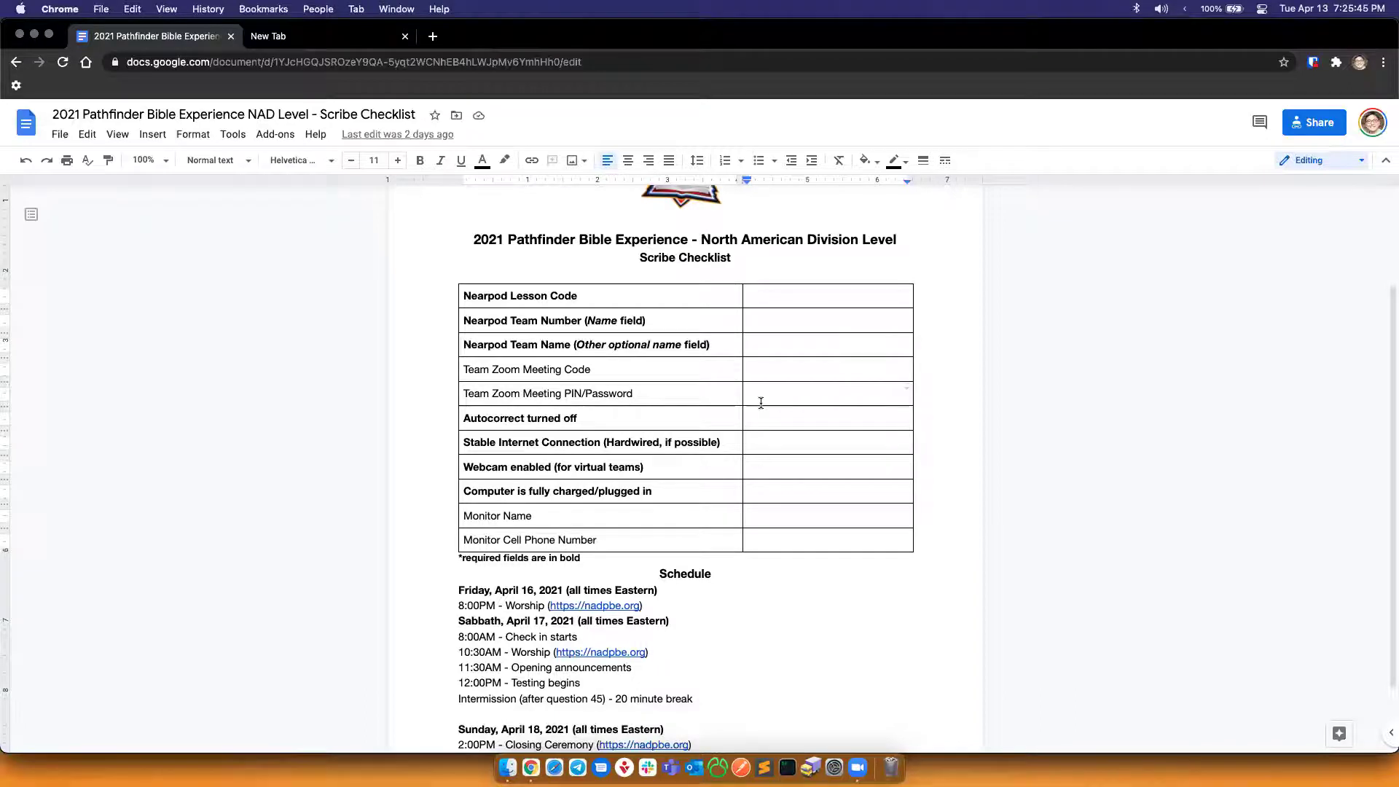
{"action": "scroll", "coordinate": [761, 403], "scroll_direction": "down", "scroll_amount": 3}
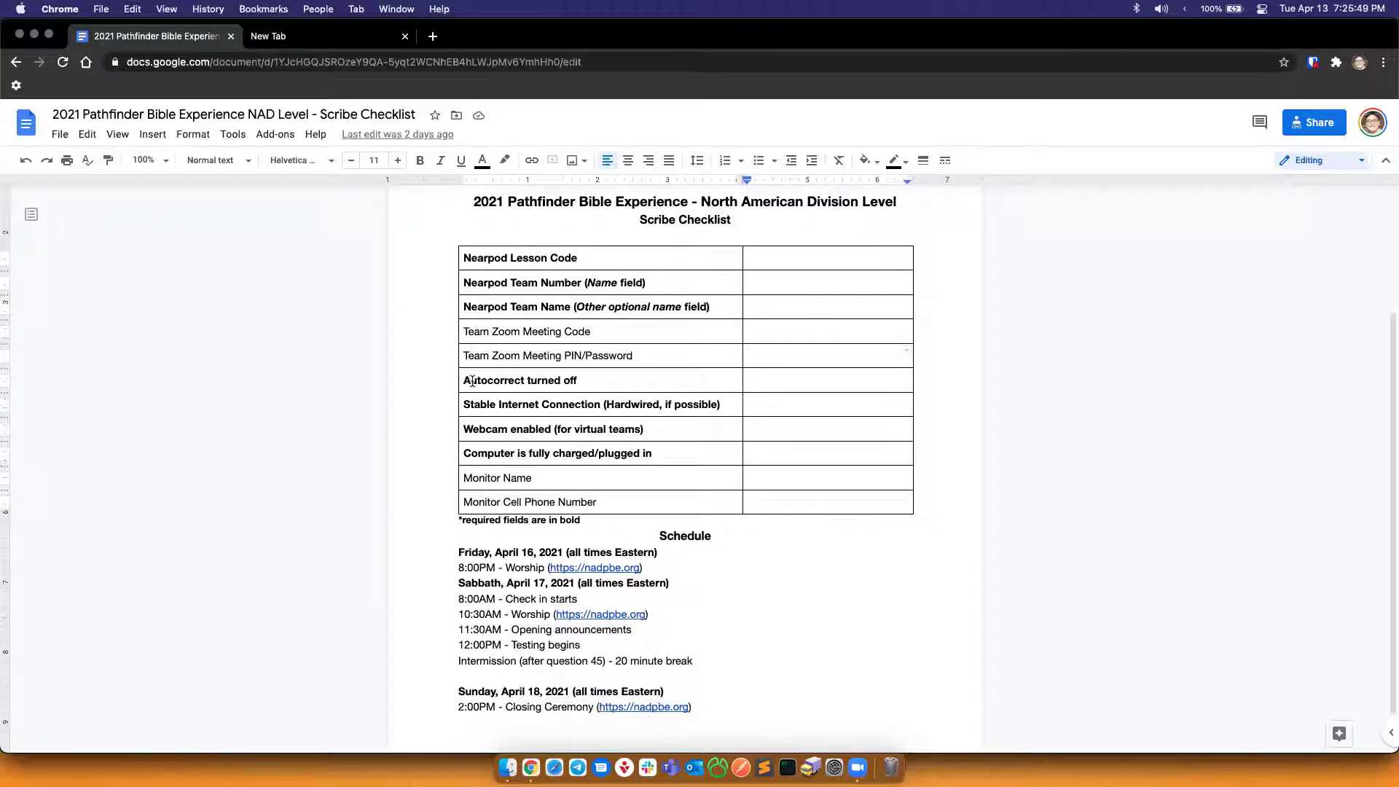
{"action": "left_click_drag", "start_coordinate": [463, 380], "coordinate": [592, 379]}
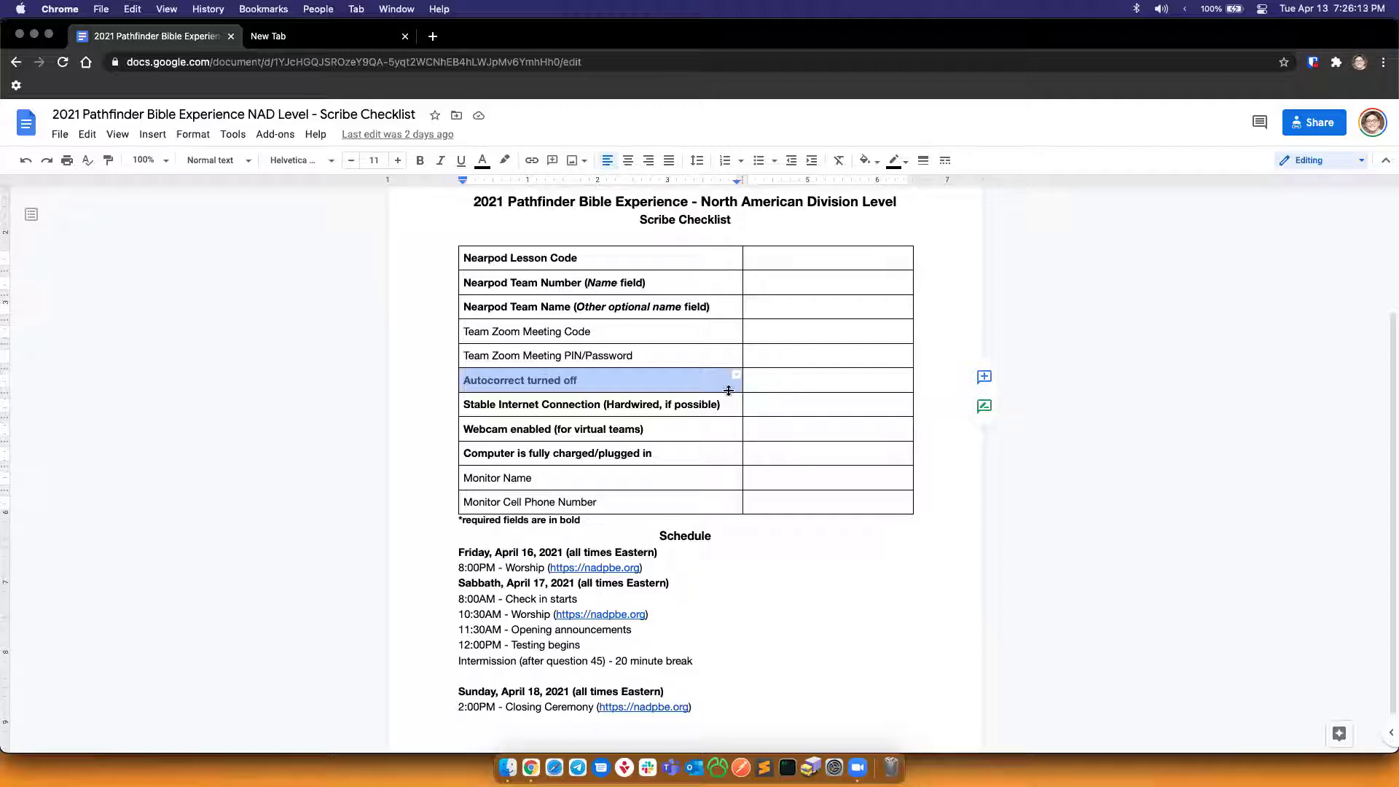
{"action": "left_click", "coordinate": [532, 405]}
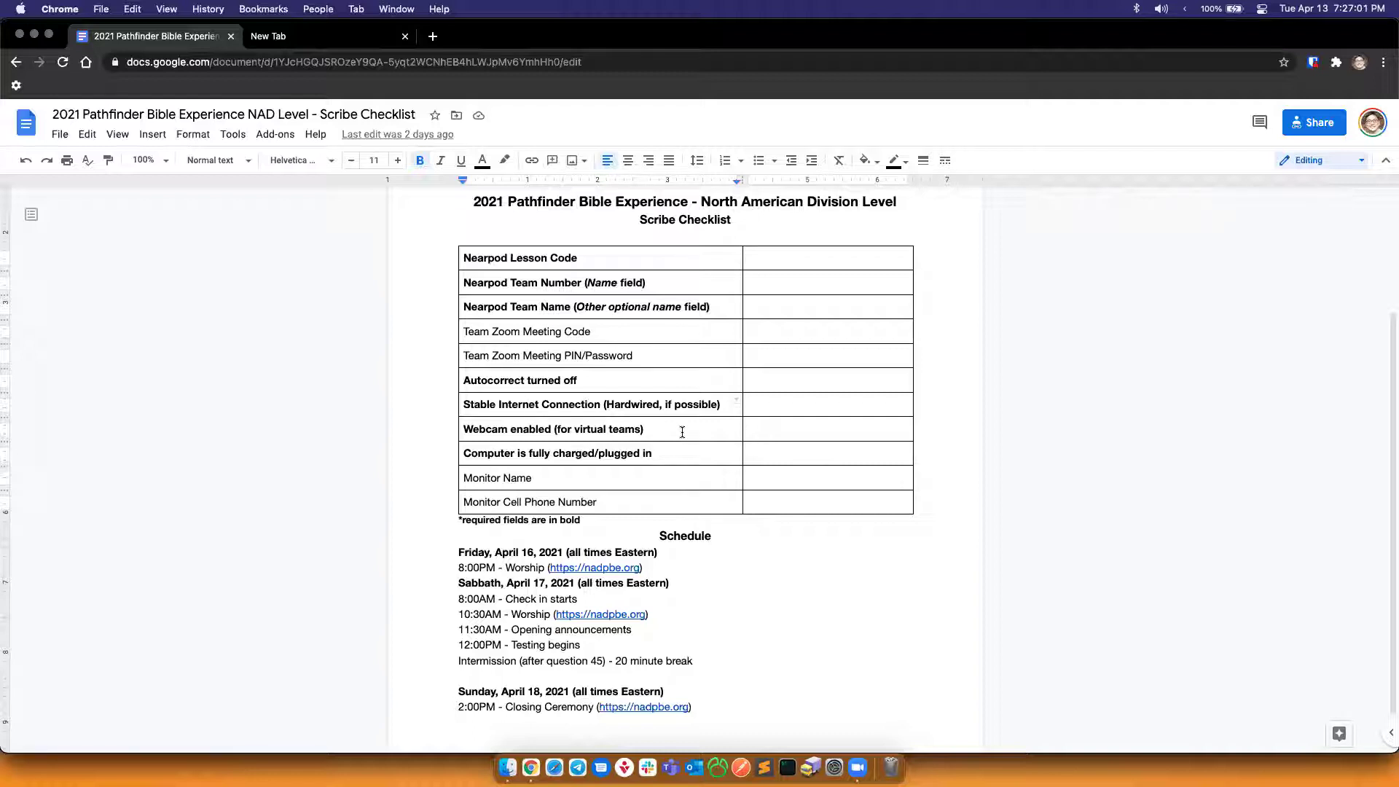
{"action": "left_click_drag", "start_coordinate": [487, 430], "coordinate": [633, 424]}
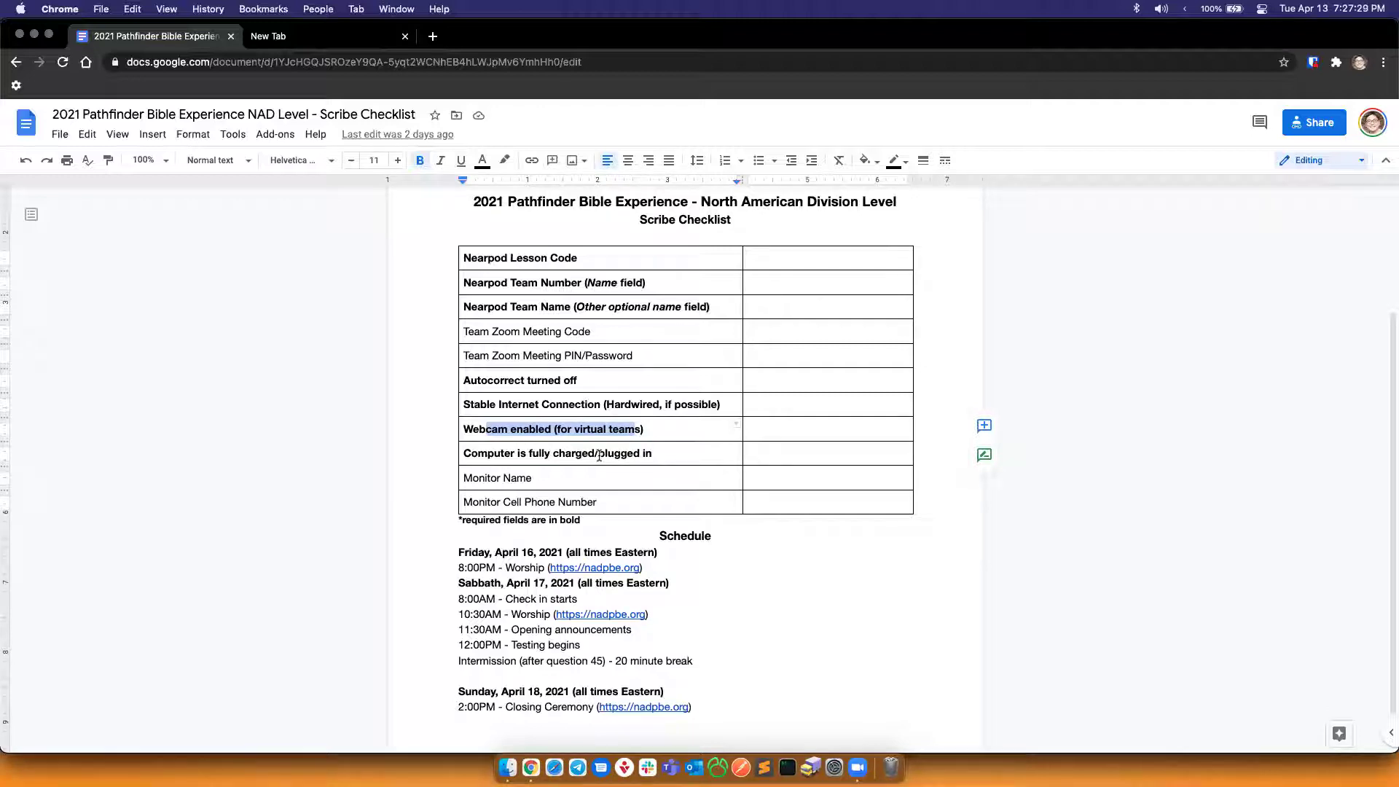
{"action": "left_click", "coordinate": [663, 453]}
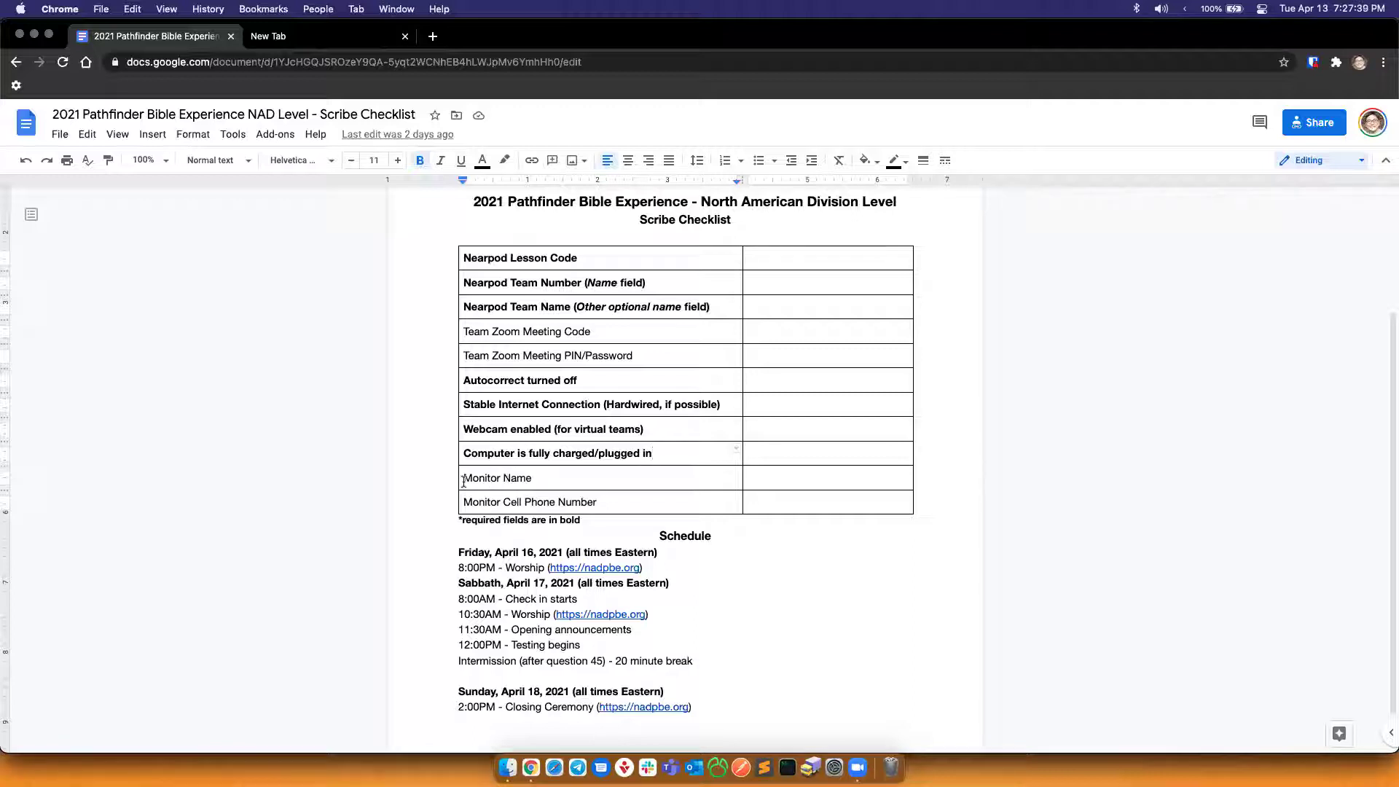
{"action": "left_click_drag", "start_coordinate": [463, 481], "coordinate": [818, 492]}
{"action": "scroll", "coordinate": [770, 509], "scroll_direction": "down", "scroll_amount": 2}
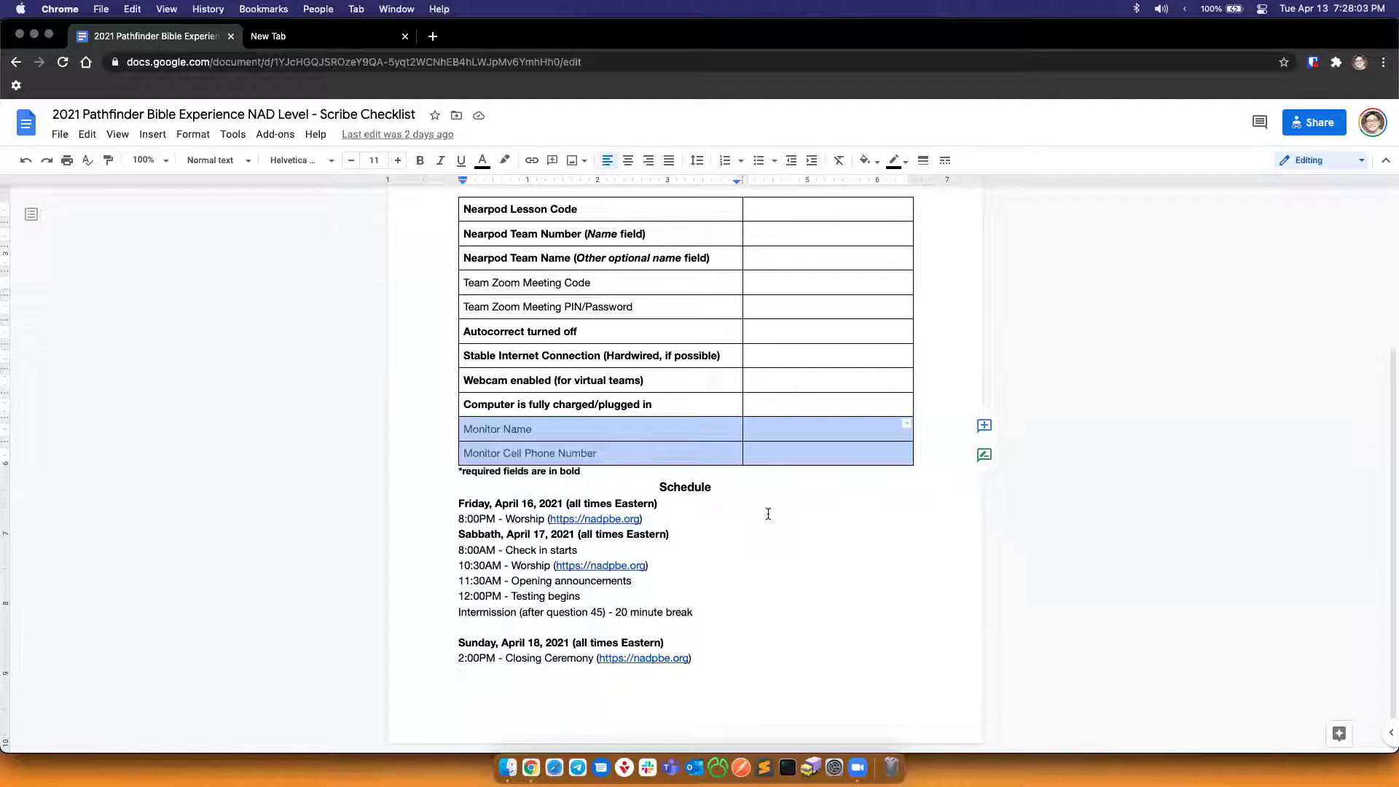
- Load nadpbe.org in a new tab, then return to the Scribe Checklist tab
{"action": "key", "text": "super+t"}
{"action": "type", "text": "nadpbe.org"}
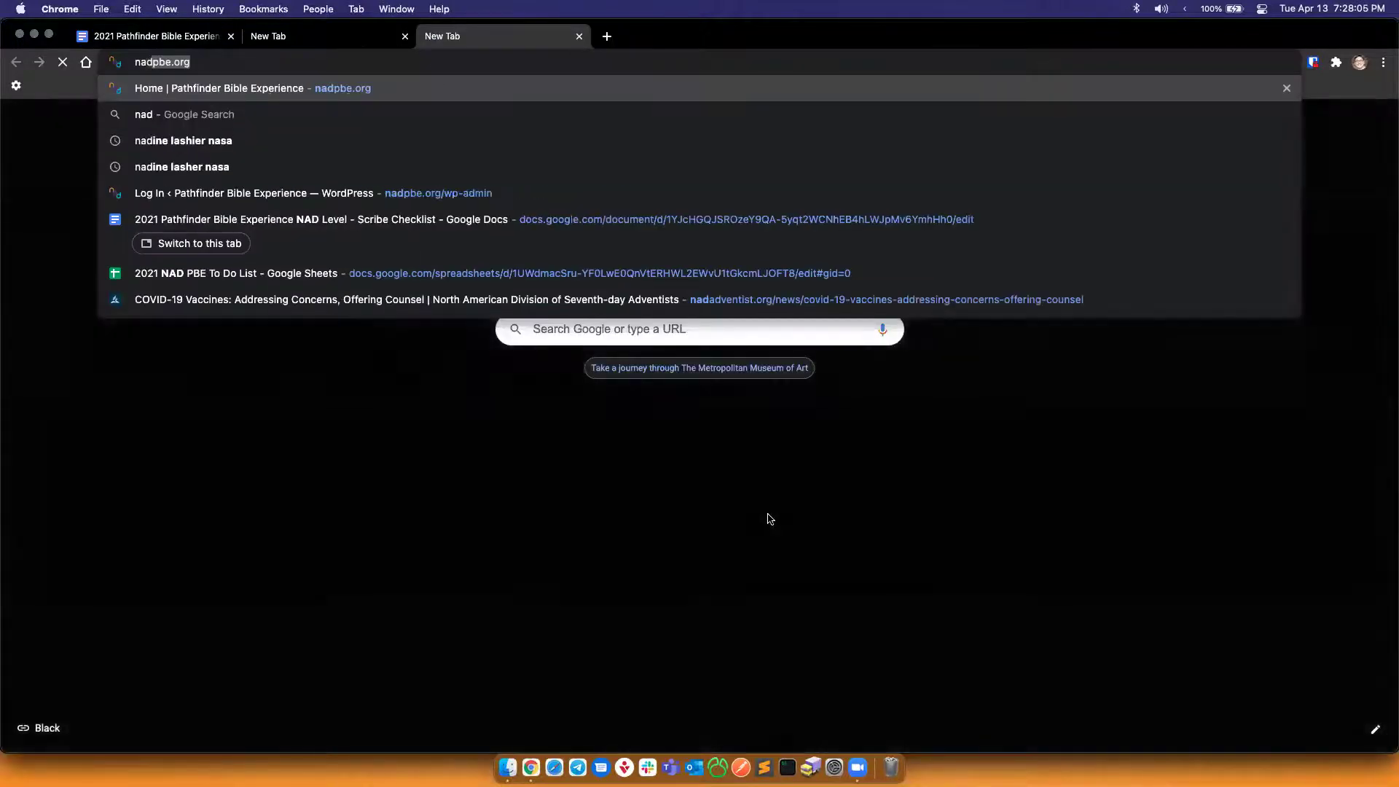
{"action": "key", "text": "Return"}
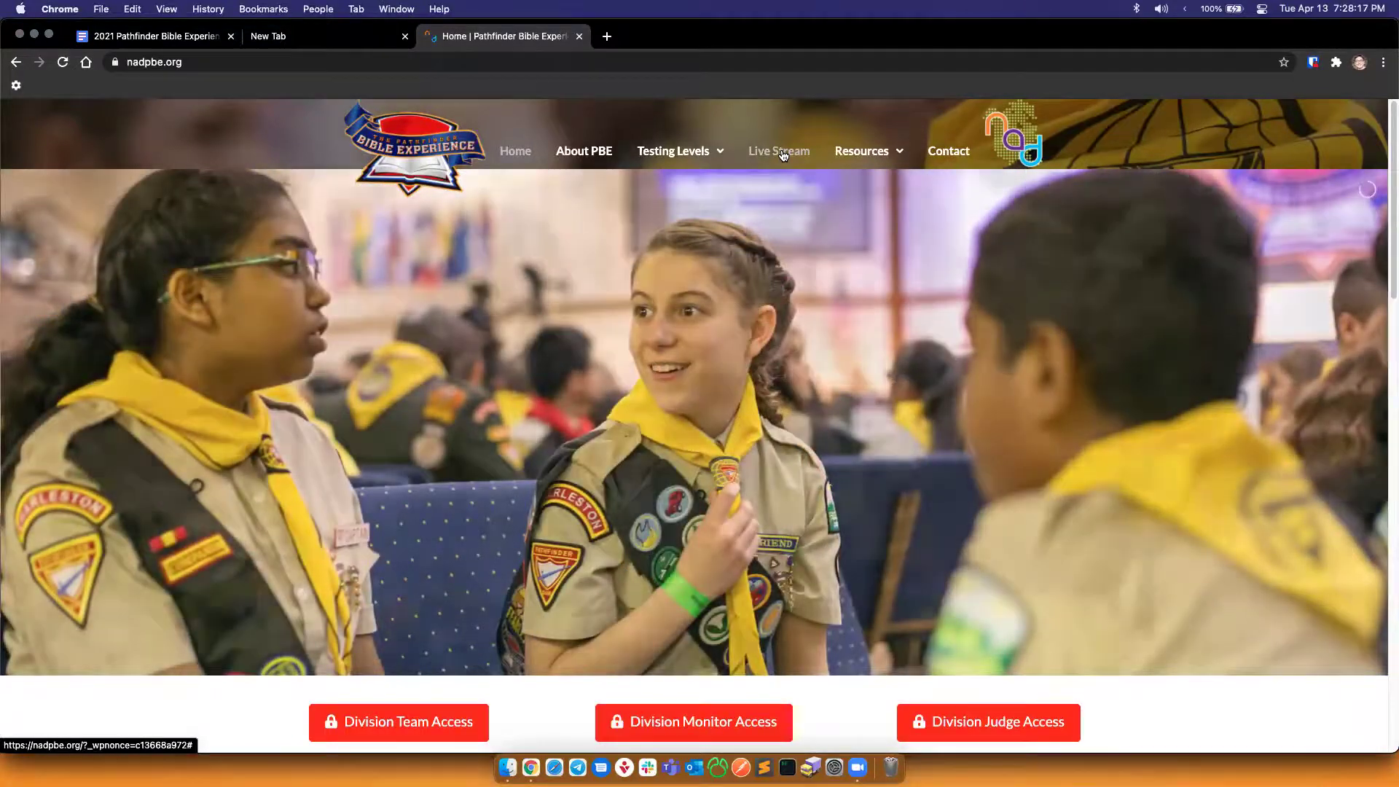
{"action": "key", "text": "super+1"}
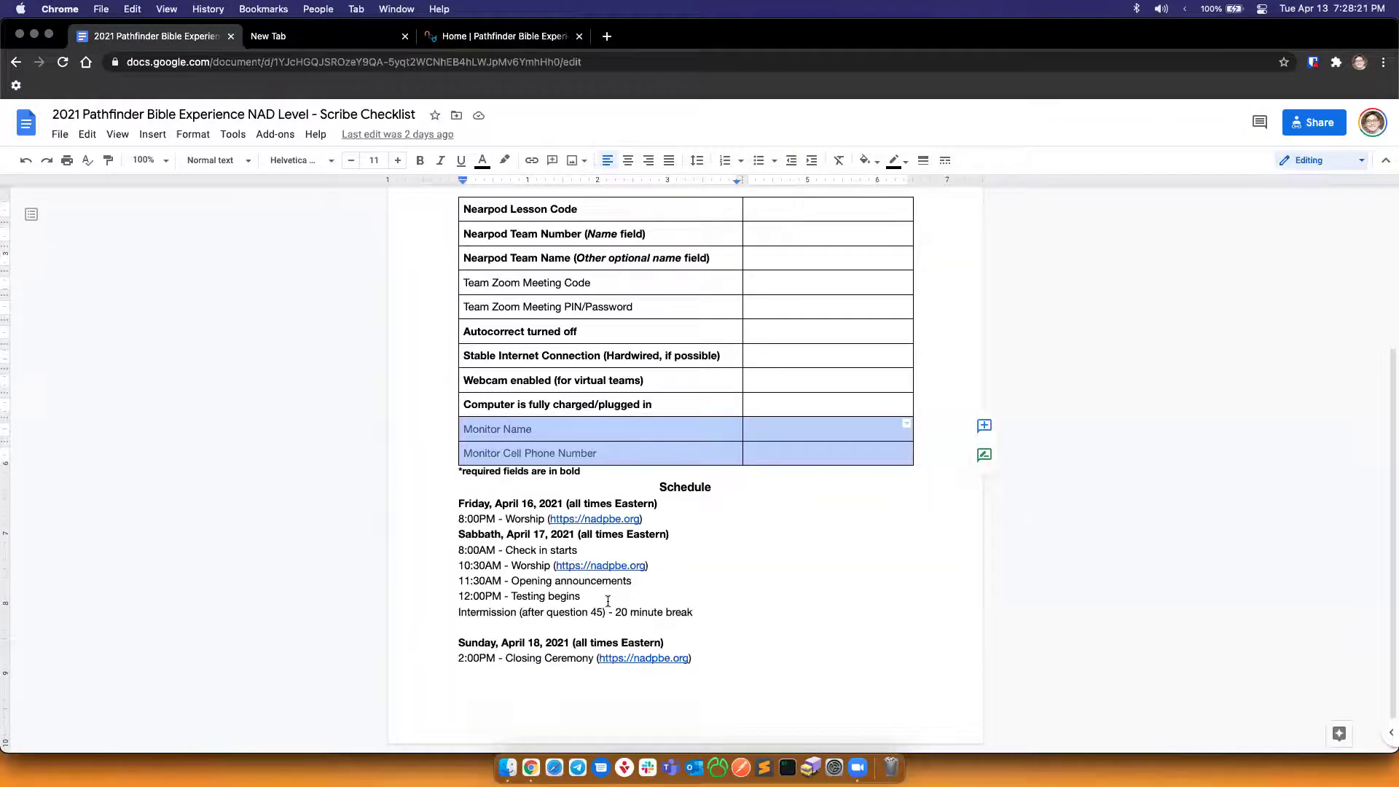
- Highlight the 8:00AM - Check in starts line and open the 100% zoom list, then dismiss it
{"action": "left_click_drag", "start_coordinate": [447, 550], "coordinate": [583, 552]}
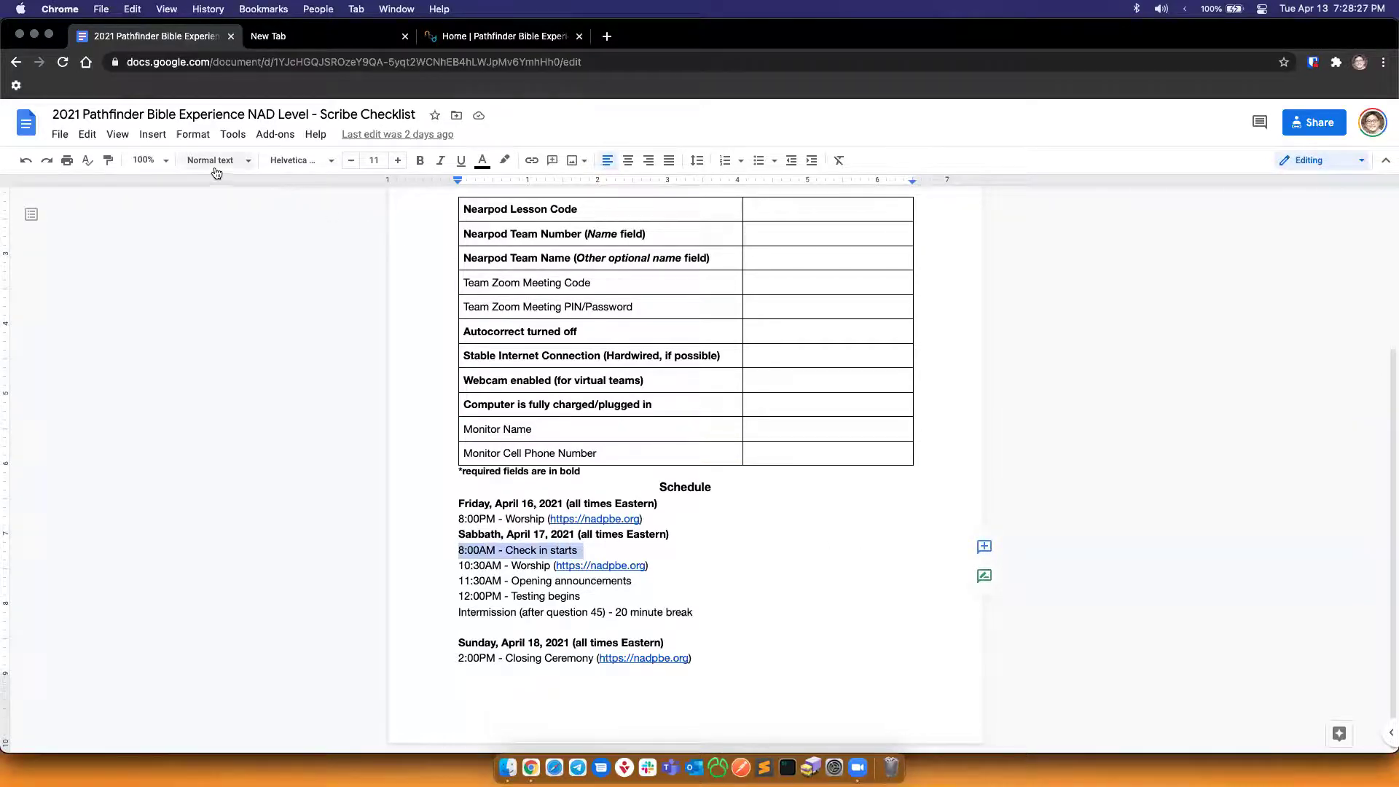
{"action": "left_click", "coordinate": [167, 161]}
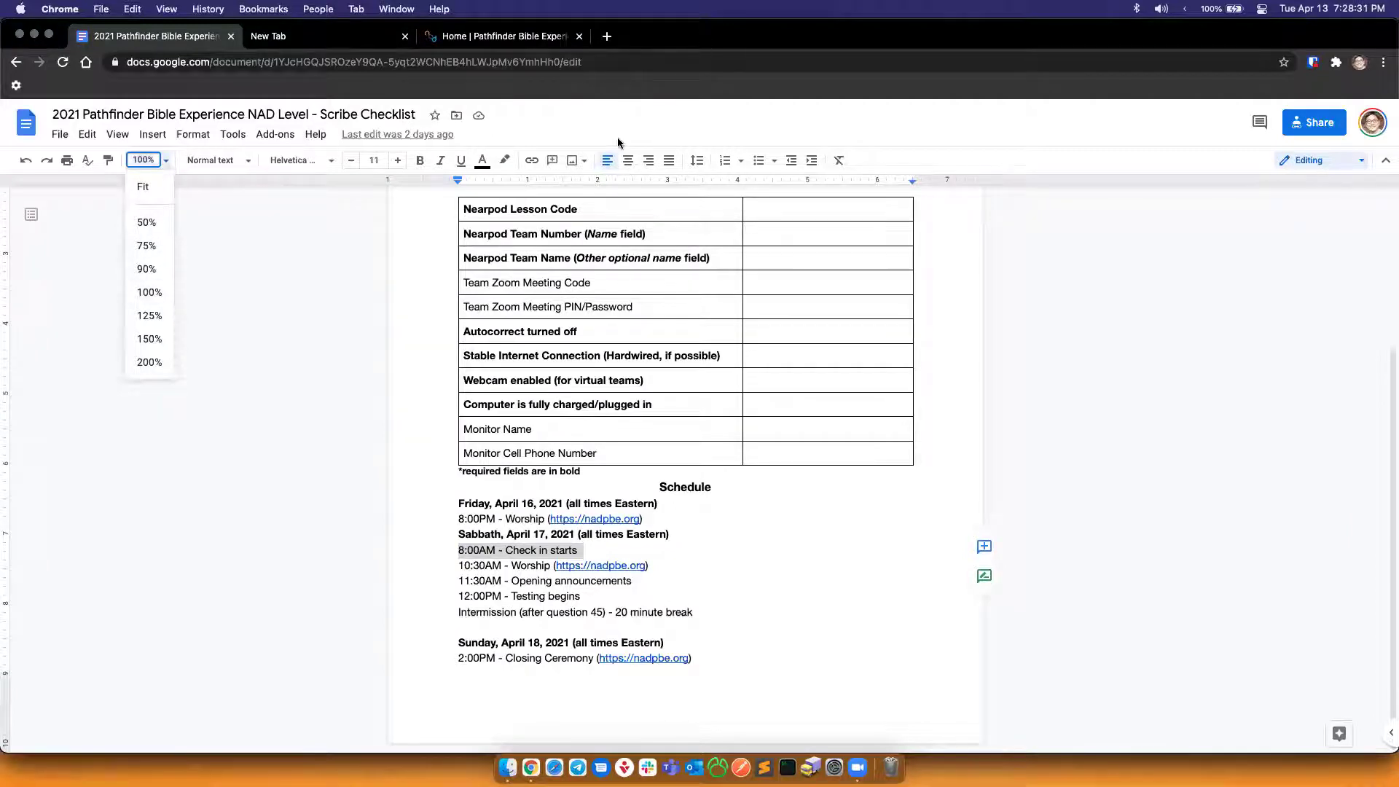
{"action": "left_click", "coordinate": [365, 276]}
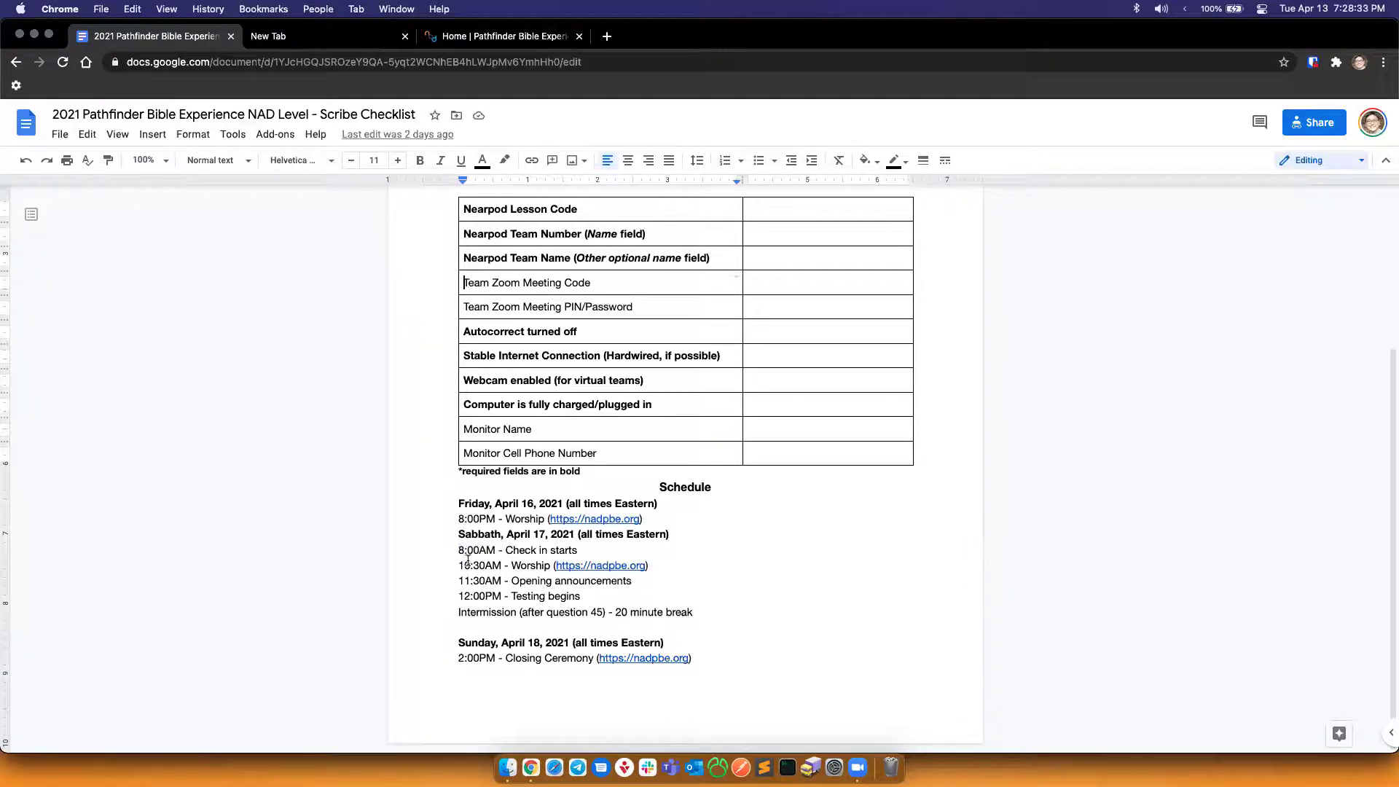
- Select the Saturday 8:00AM - Check in starts line, then clear the selection
{"action": "left_click_drag", "start_coordinate": [458, 554], "coordinate": [596, 556]}
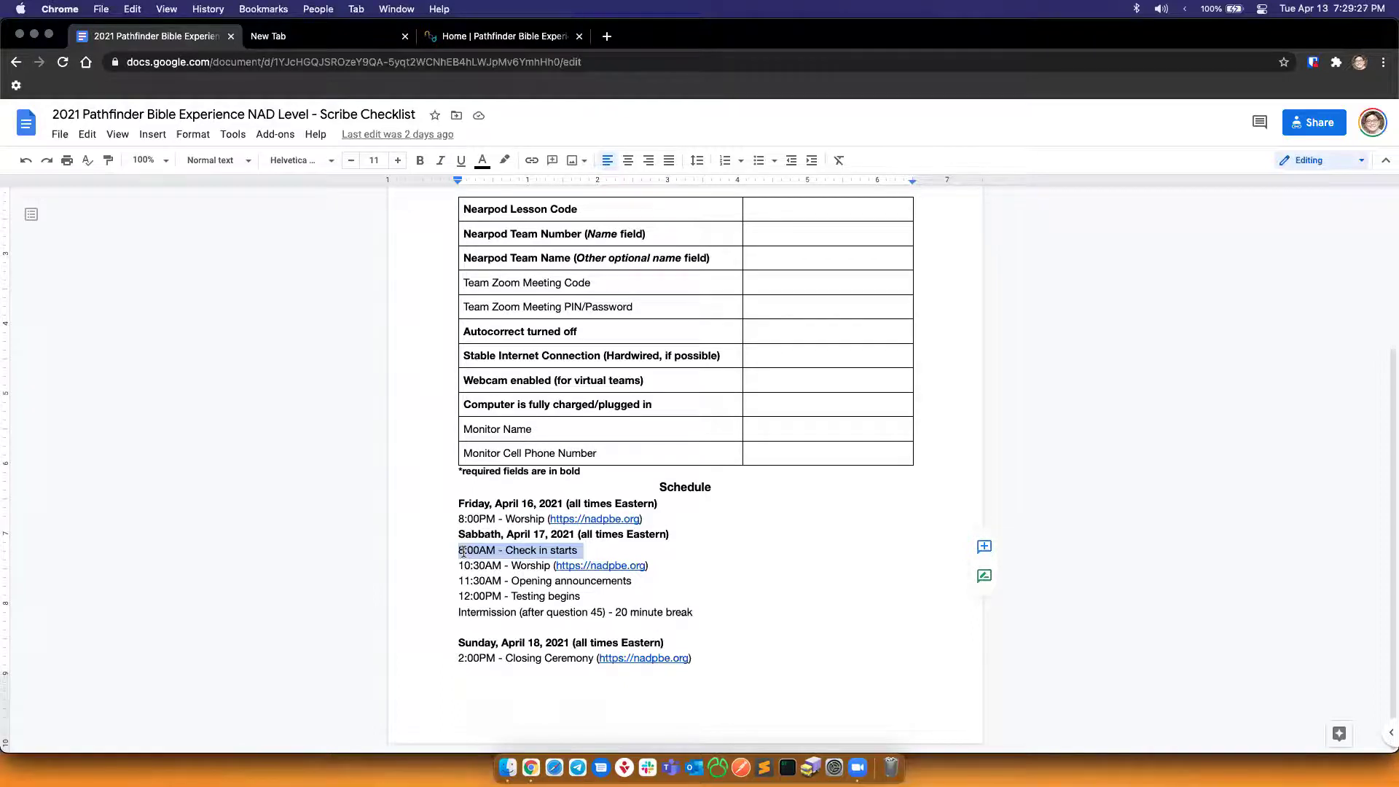
{"action": "left_click", "coordinate": [718, 550]}
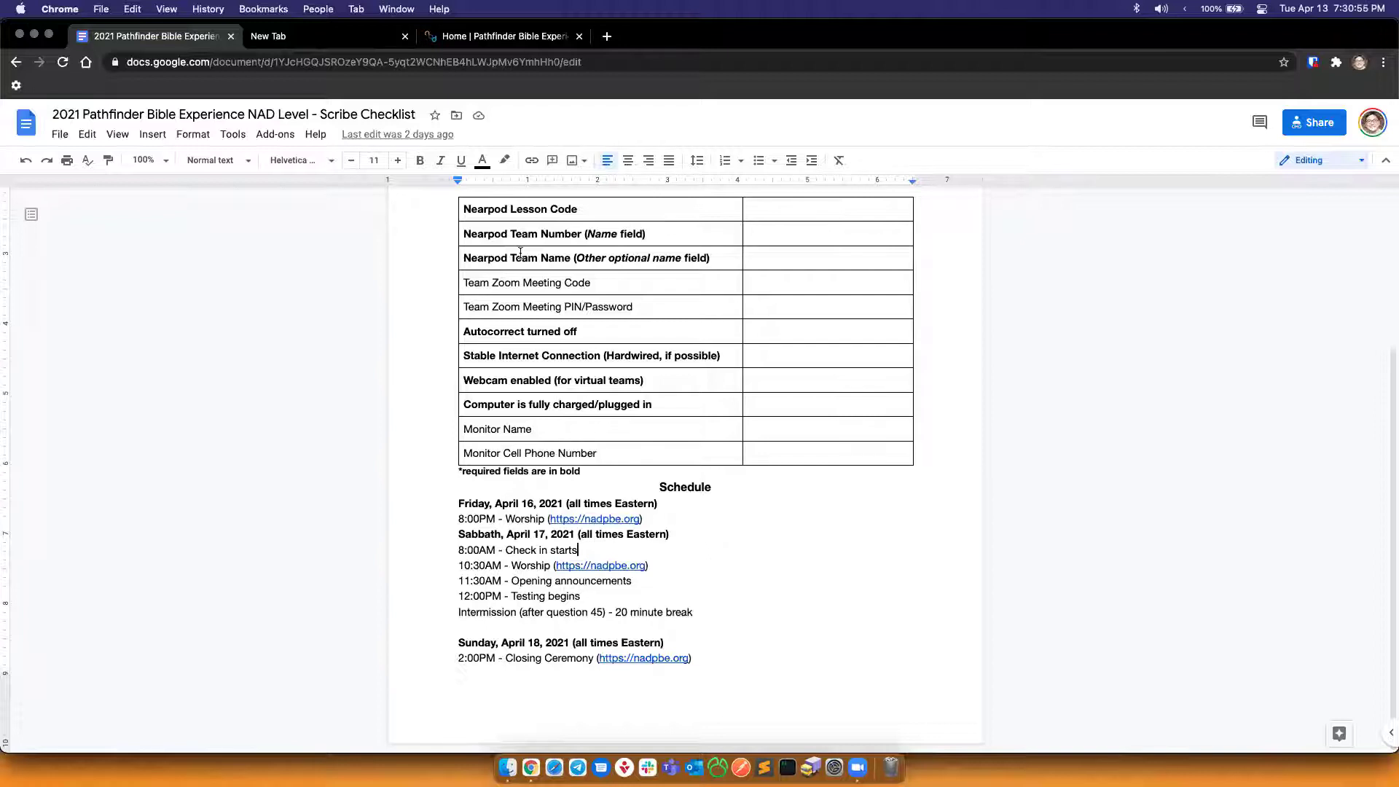
- Close the empty New Tab and put the caret after the intermission break line
{"action": "left_click", "coordinate": [405, 37]}
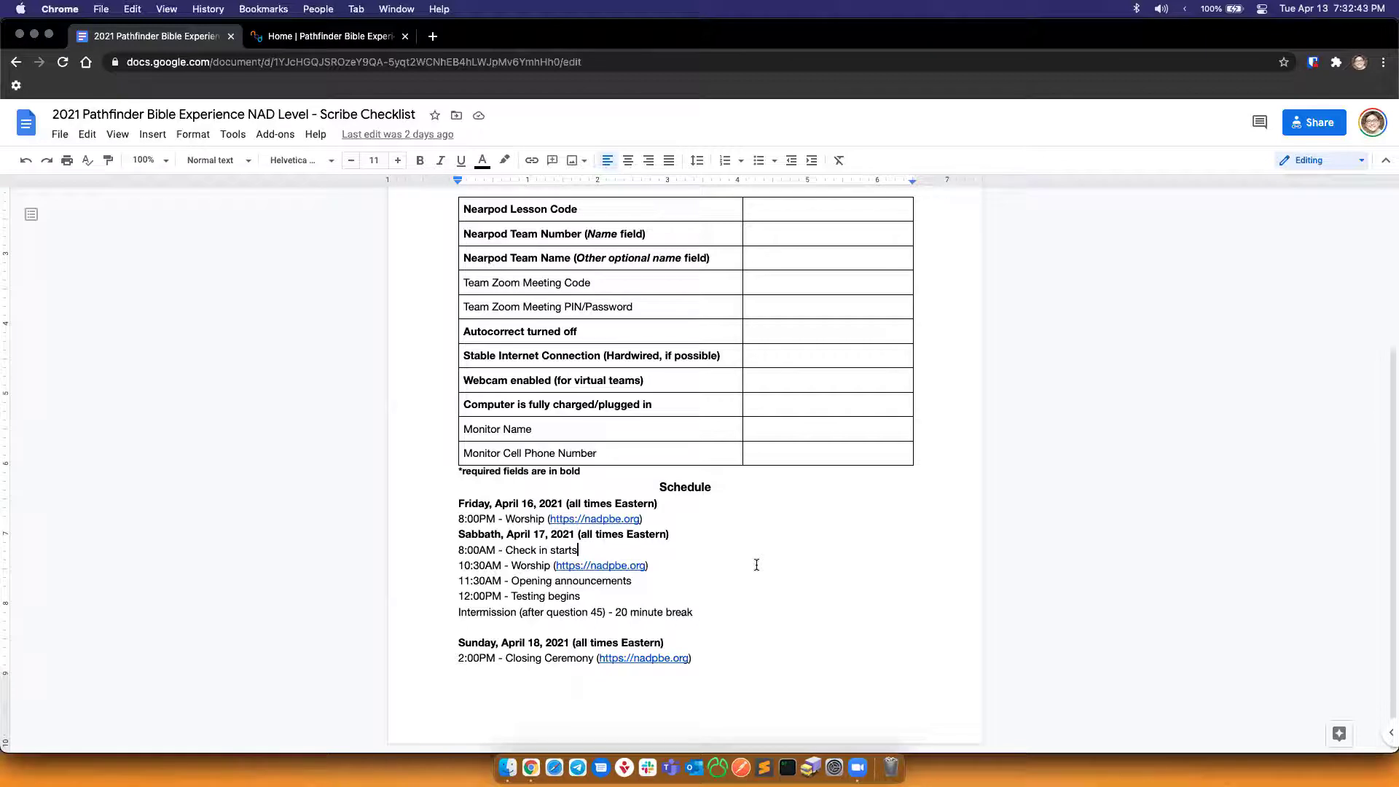
{"action": "left_click", "coordinate": [746, 617]}
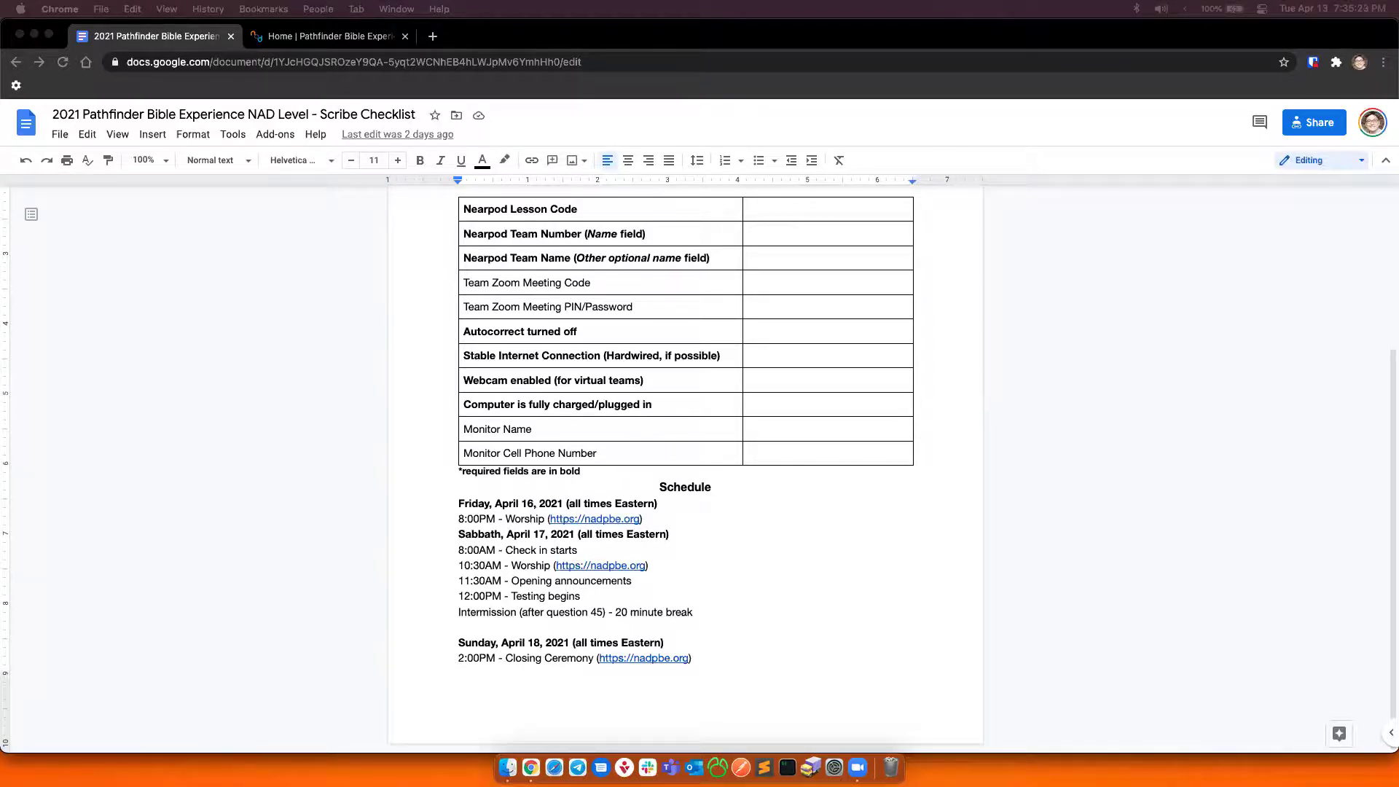
- Go to the 11:30AM Opening announcements line, then switch to the 'Home | Pathfinder Bible Experience' tab
{"action": "left_click", "coordinate": [516, 579]}
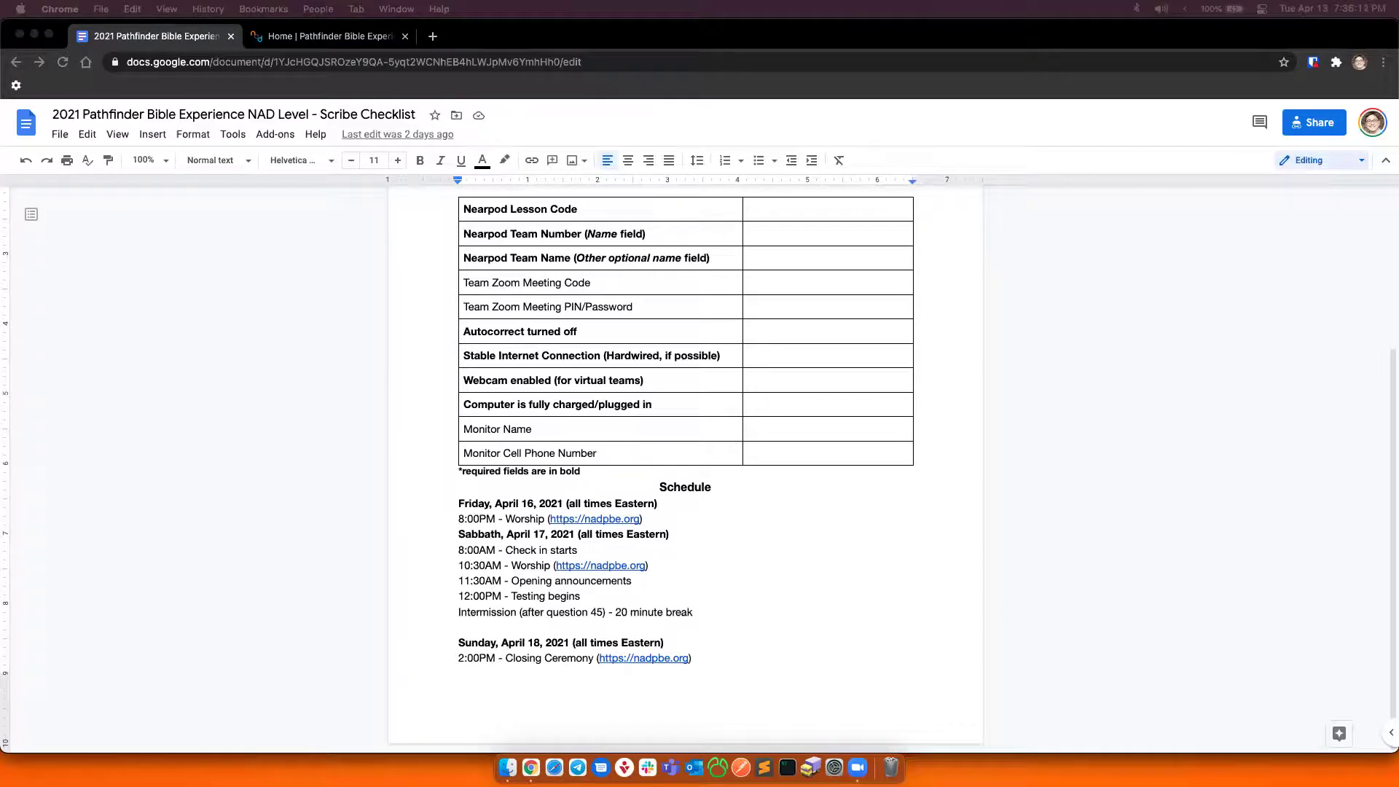
{"action": "left_click", "coordinate": [296, 37]}
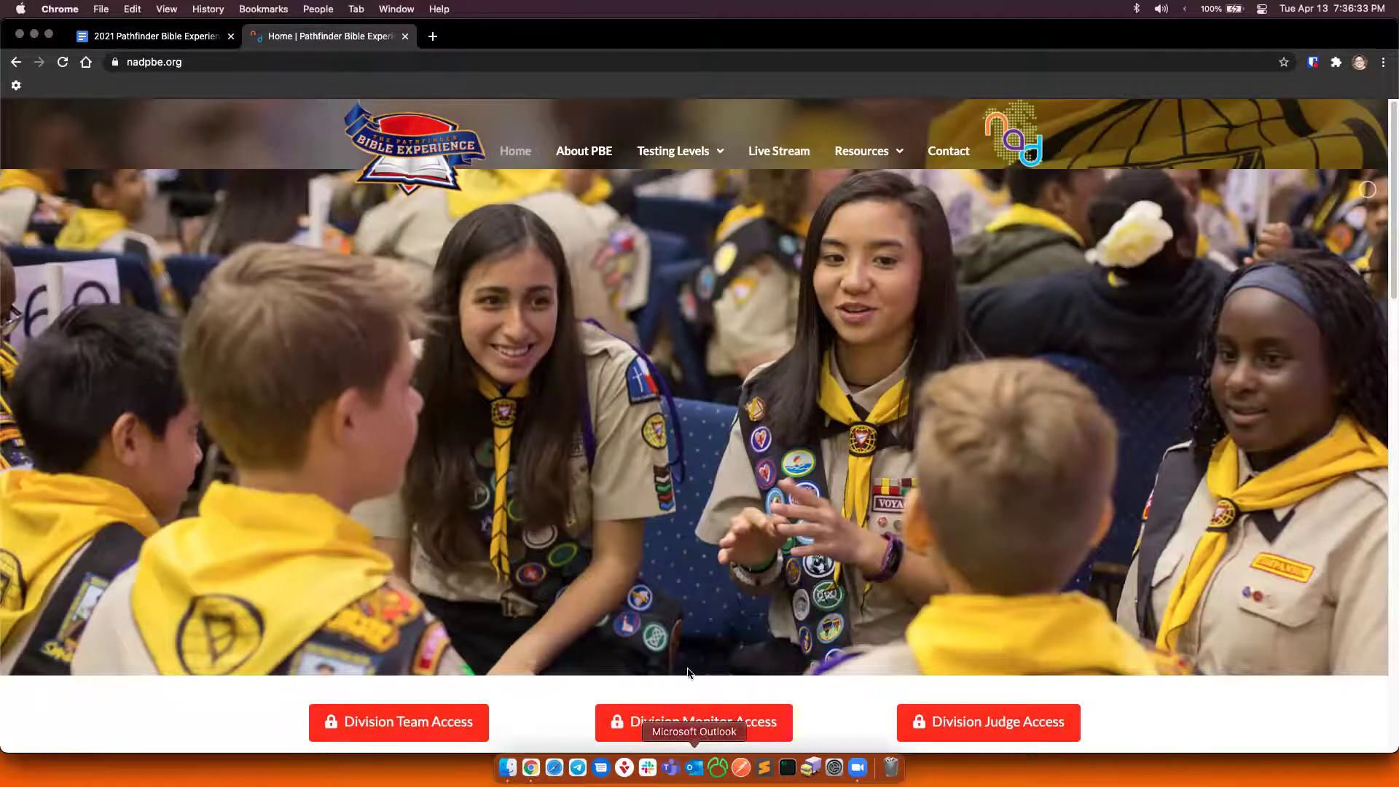
{"action": "scroll", "coordinate": [684, 656], "scroll_direction": "down", "scroll_amount": 3}
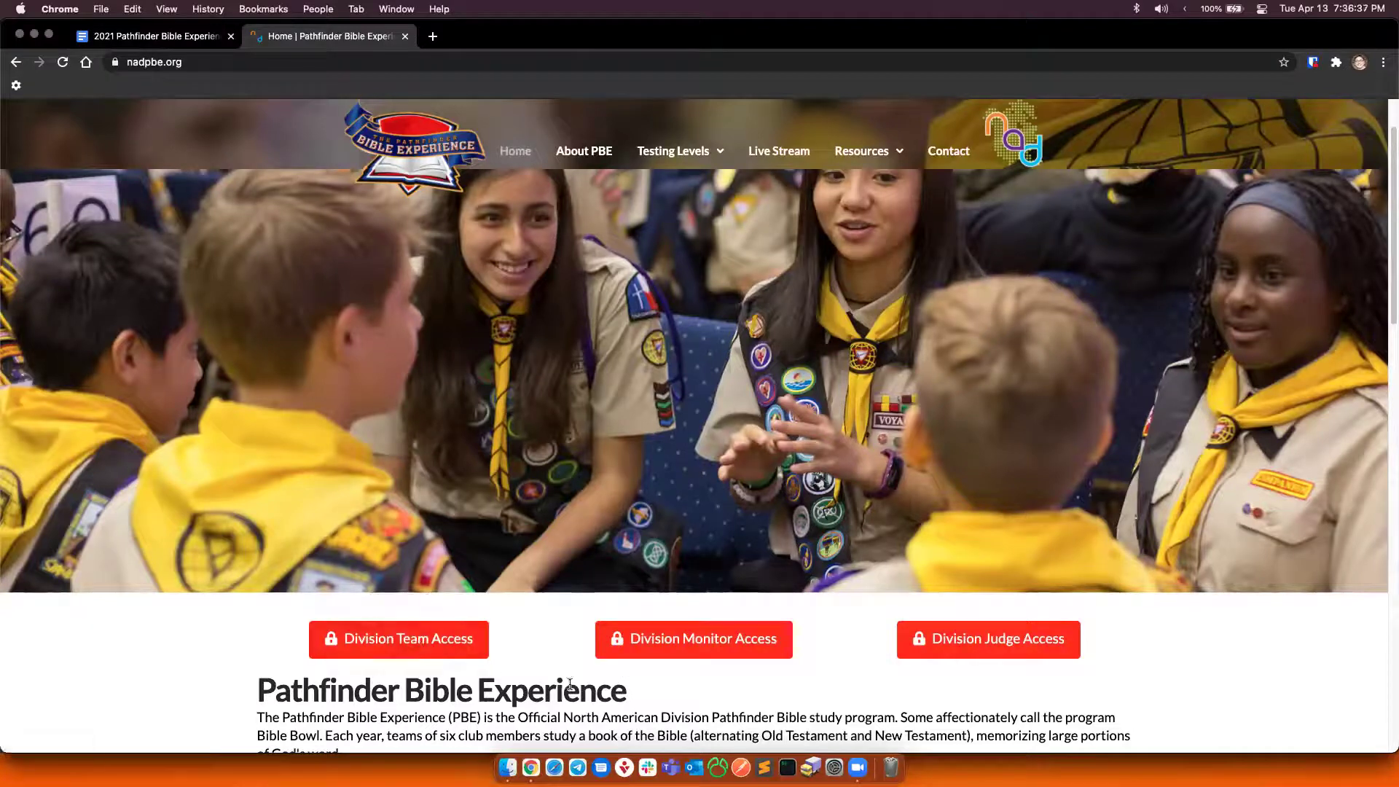
{"action": "scroll", "coordinate": [569, 694], "scroll_direction": "down", "scroll_amount": 1}
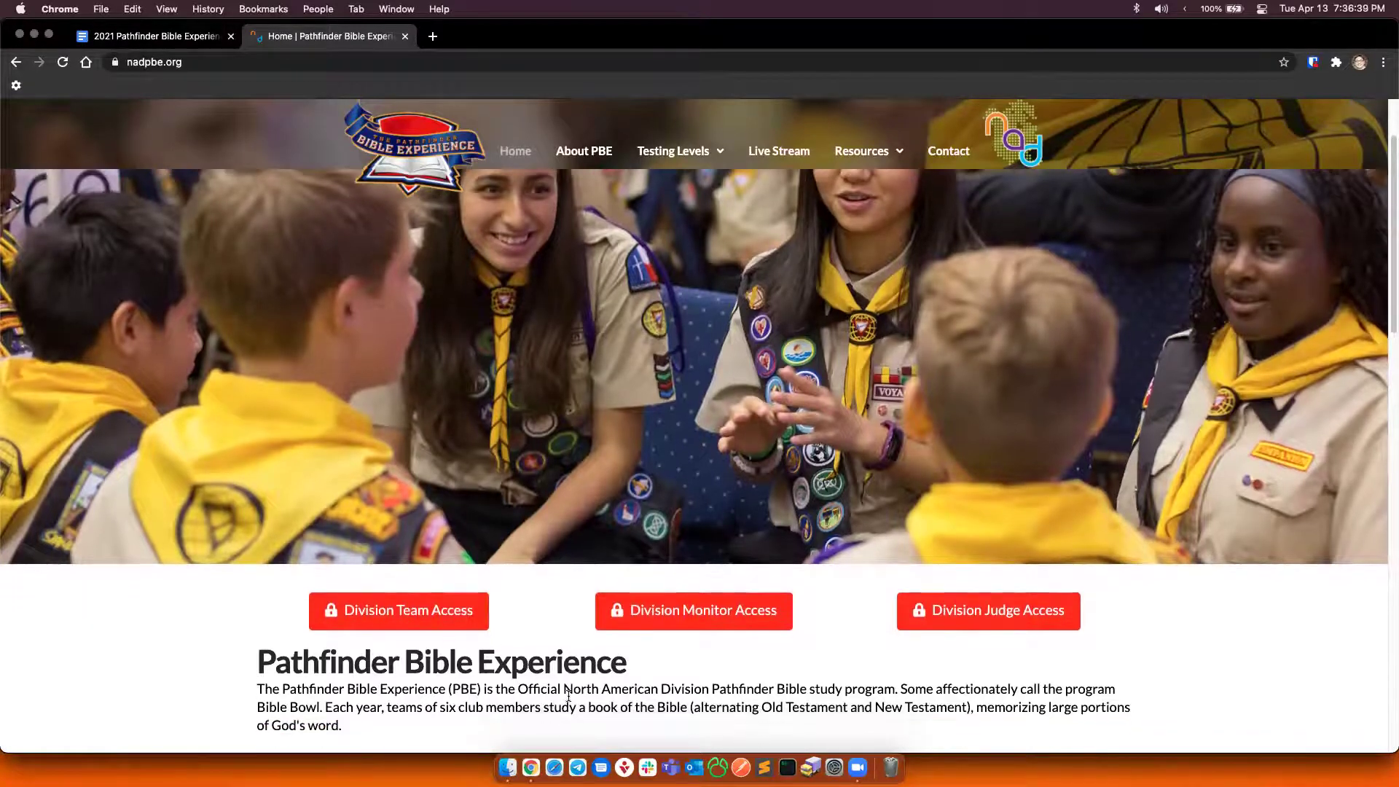
{"action": "scroll", "coordinate": [569, 696], "scroll_direction": "up", "scroll_amount": 1}
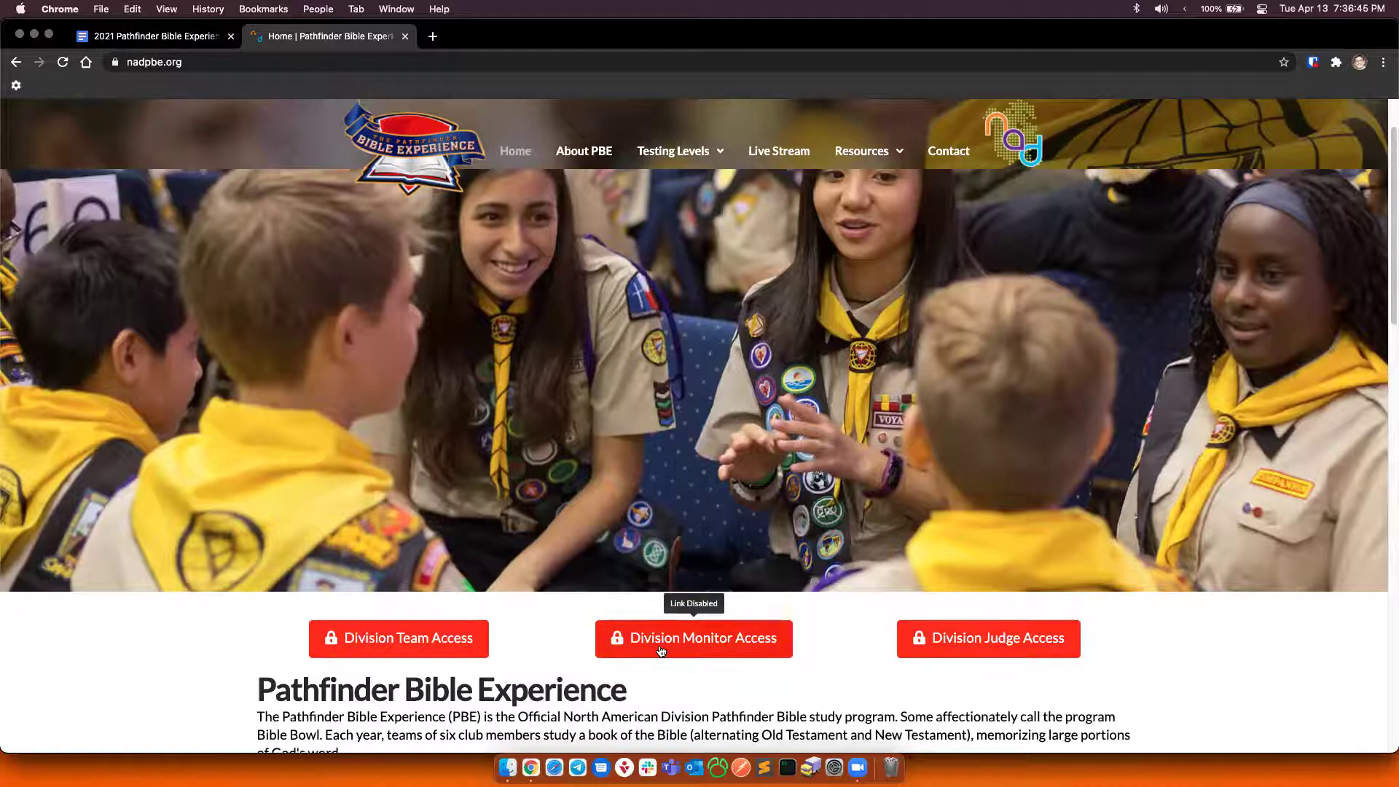
{"action": "scroll", "coordinate": [661, 651], "scroll_direction": "up", "scroll_amount": 1}
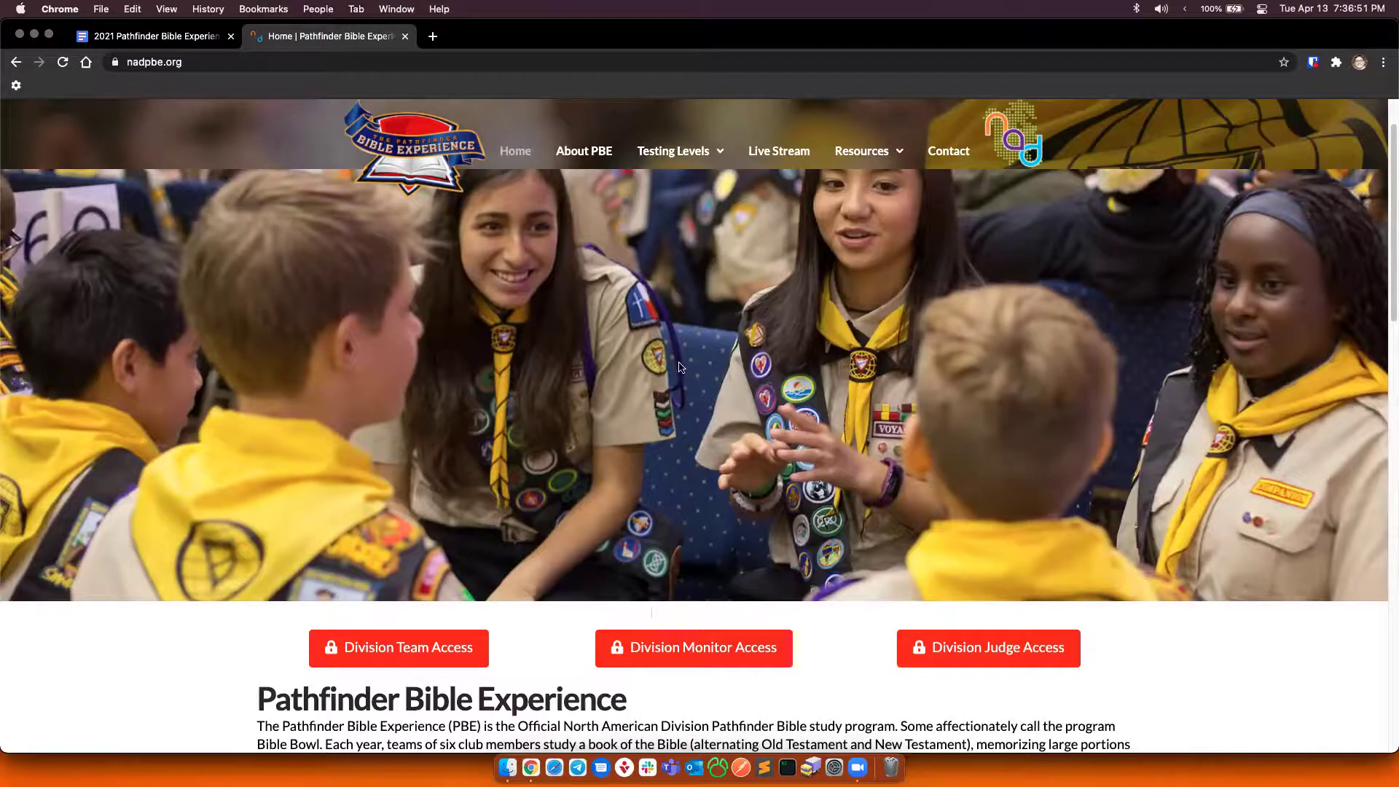
- Go back from nadpbe.org's Testing Levels menu to the Scribe Checklist tab with Ctrl+Shift+Tab
{"action": "mouse_move", "coordinate": [739, 129]}
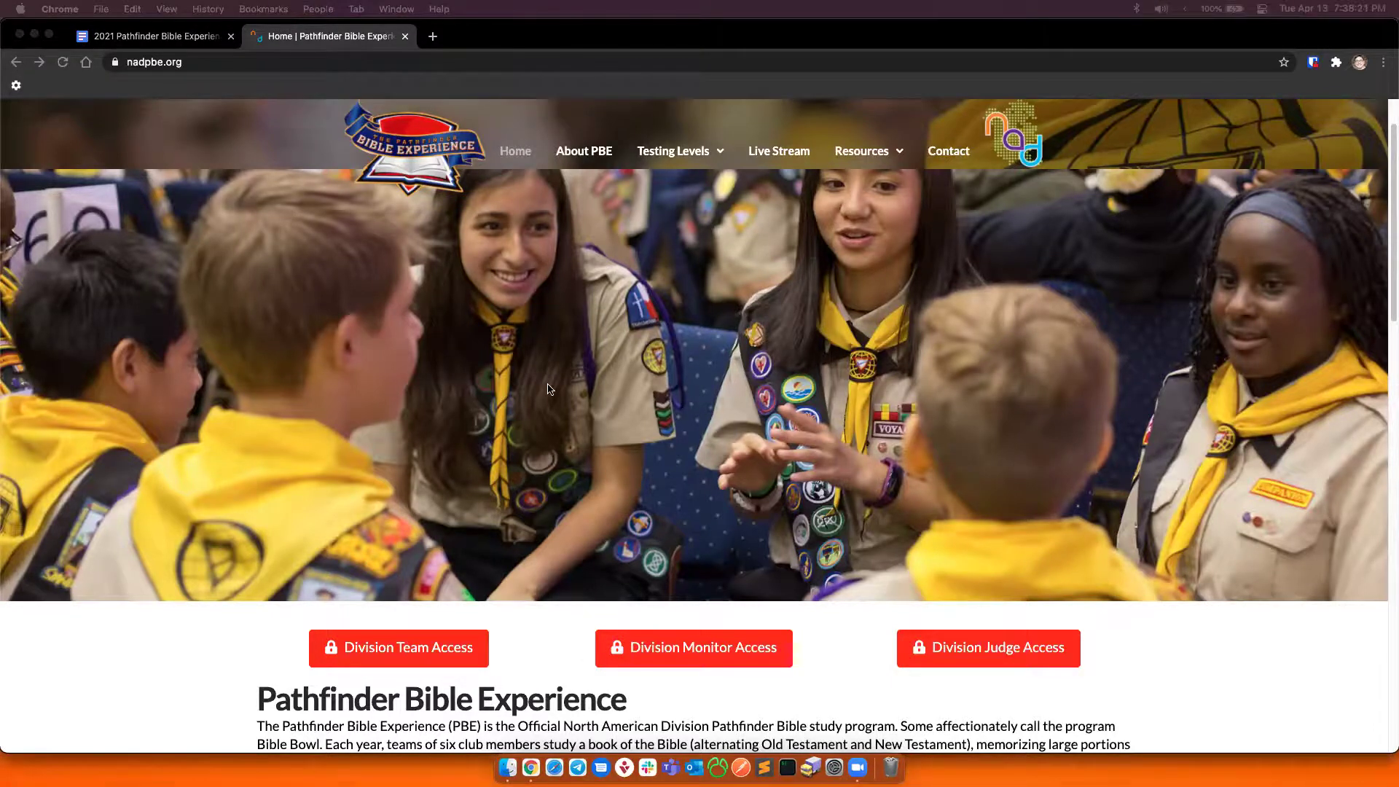
{"action": "key", "text": "ctrl+shift+Tab"}
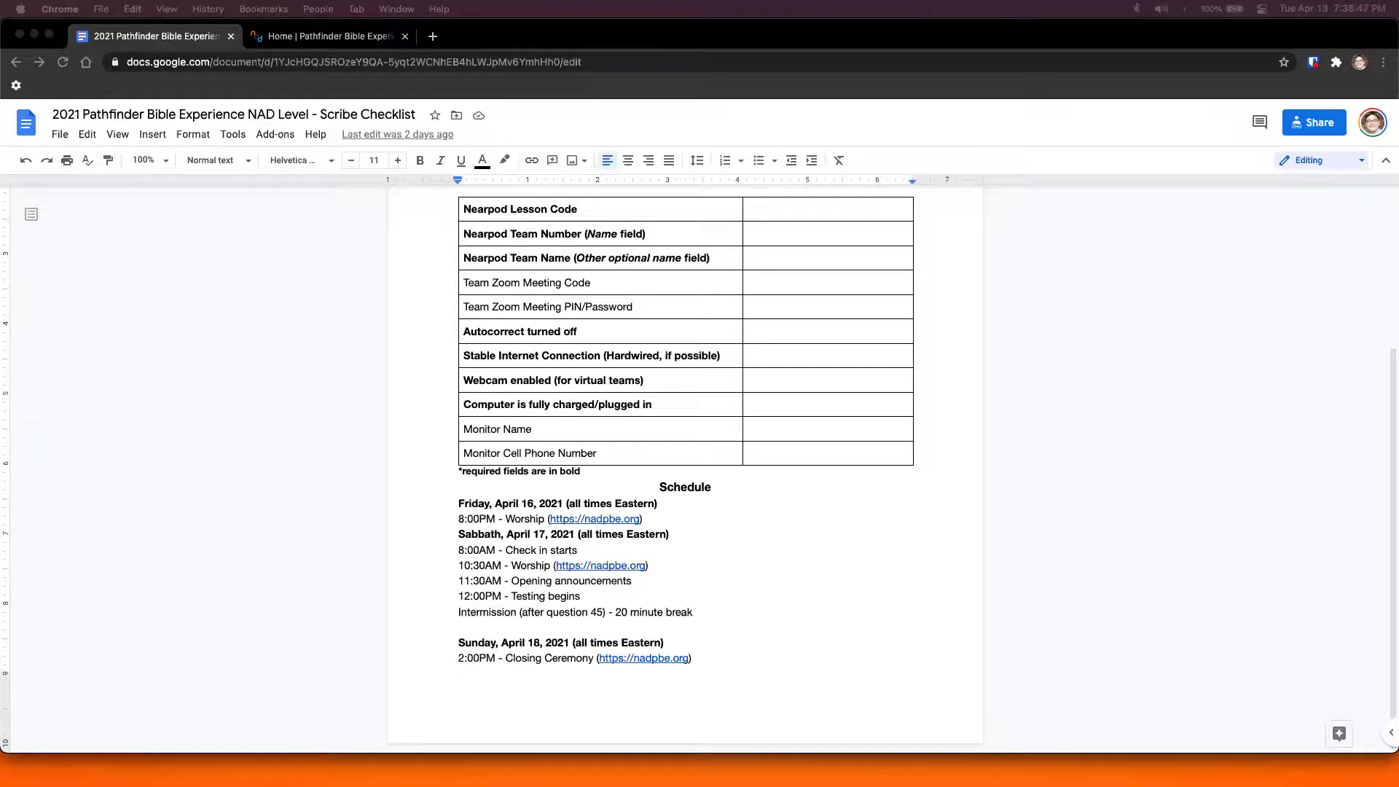
{"action": "mouse_move", "coordinate": [896, 784]}
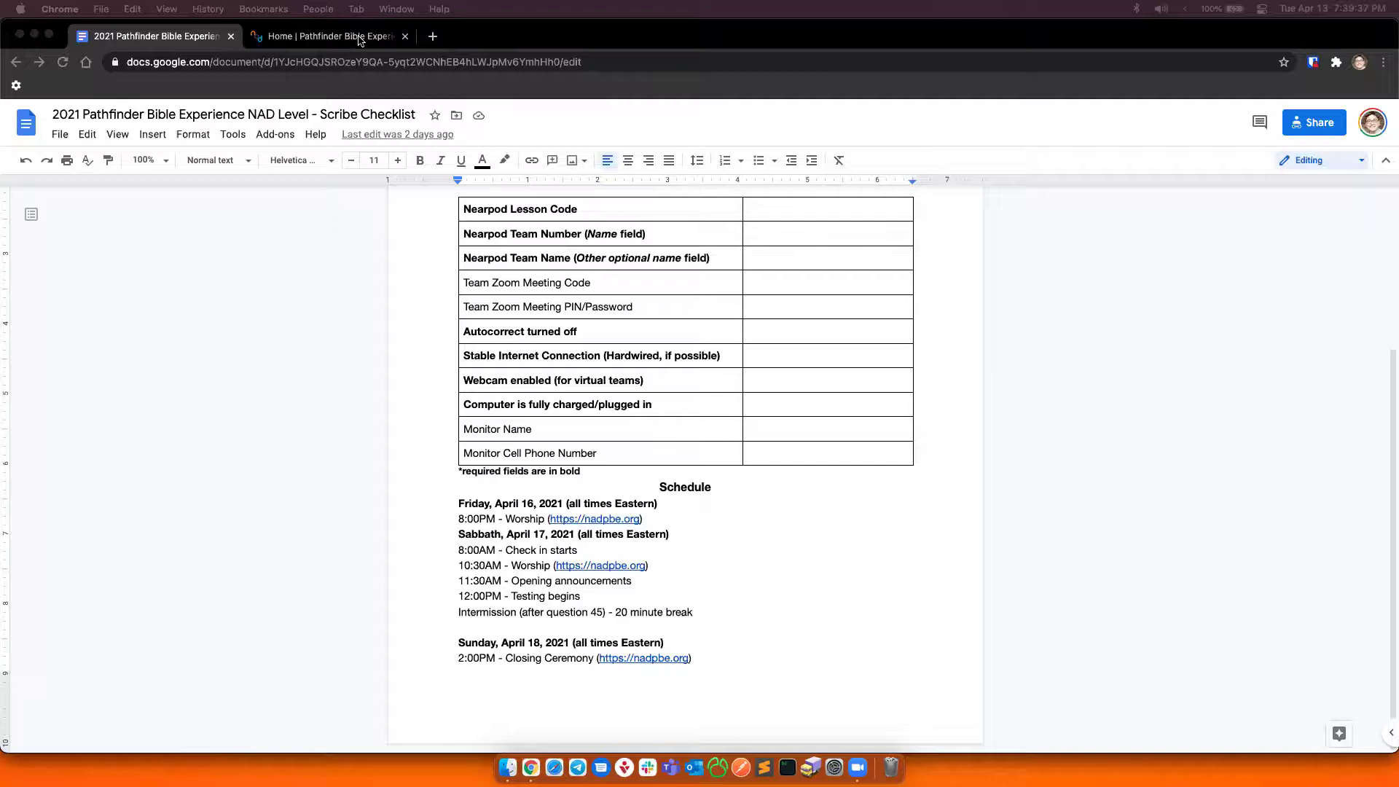
{"action": "scroll", "coordinate": [565, 332], "scroll_direction": "up", "scroll_amount": 1}
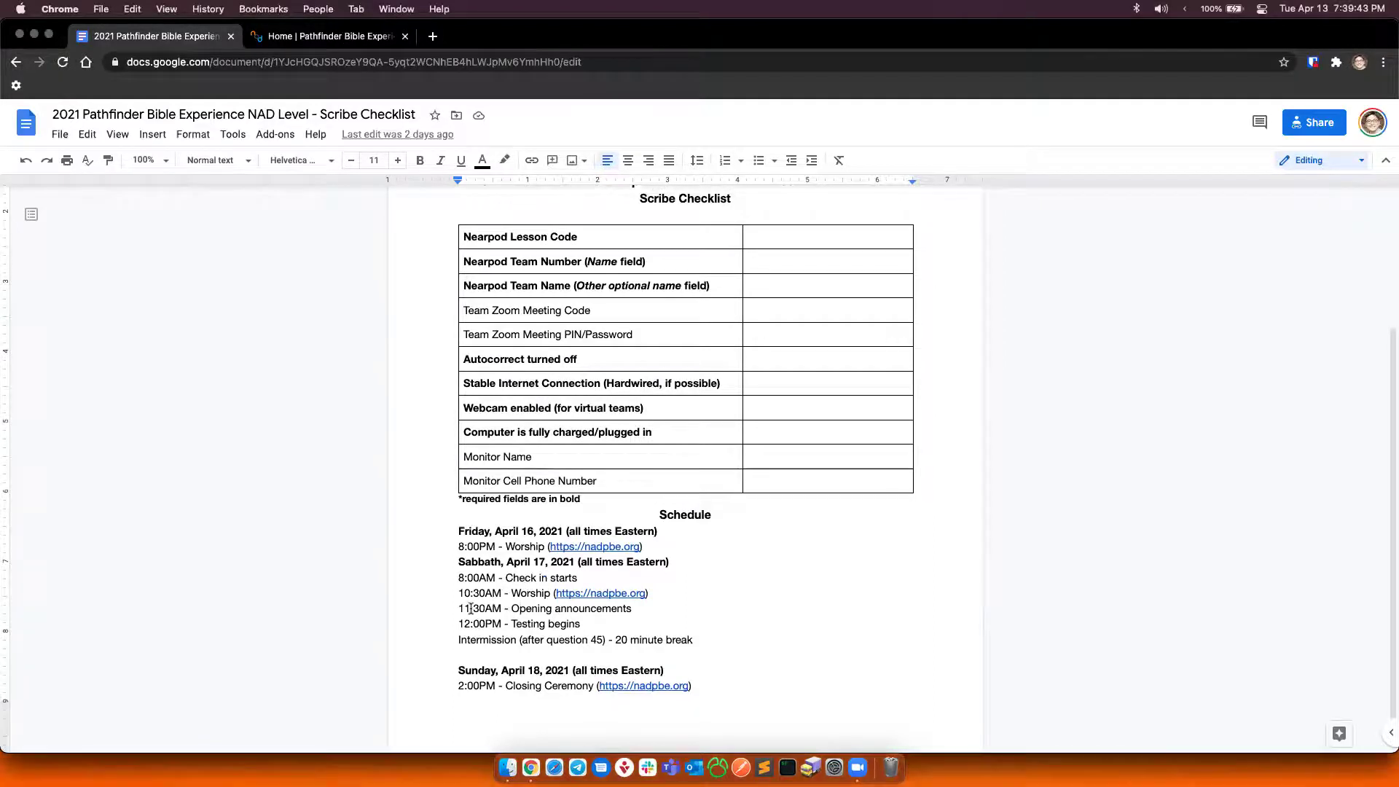
{"action": "left_click_drag", "start_coordinate": [459, 608], "coordinate": [609, 625]}
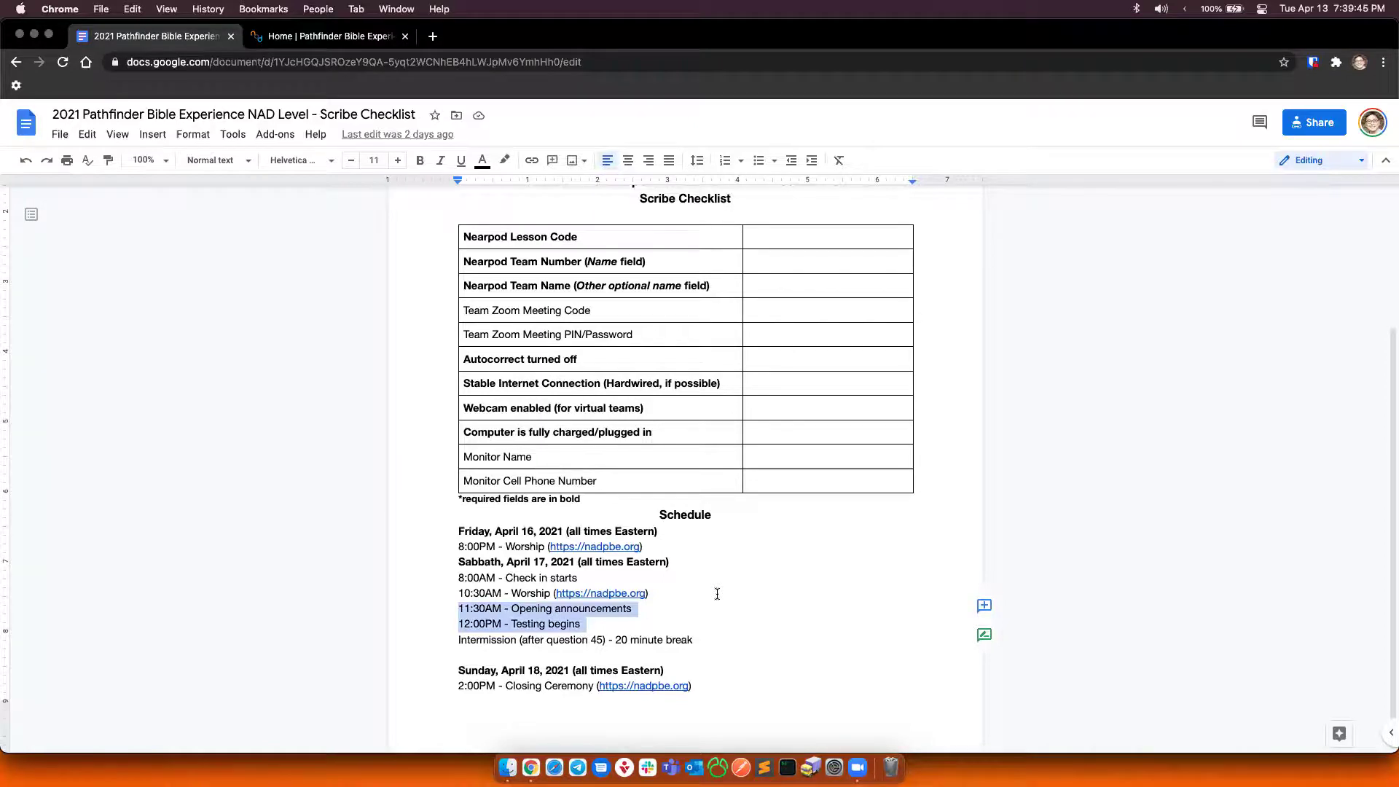
{"action": "scroll", "coordinate": [717, 593], "scroll_direction": "down", "scroll_amount": 1}
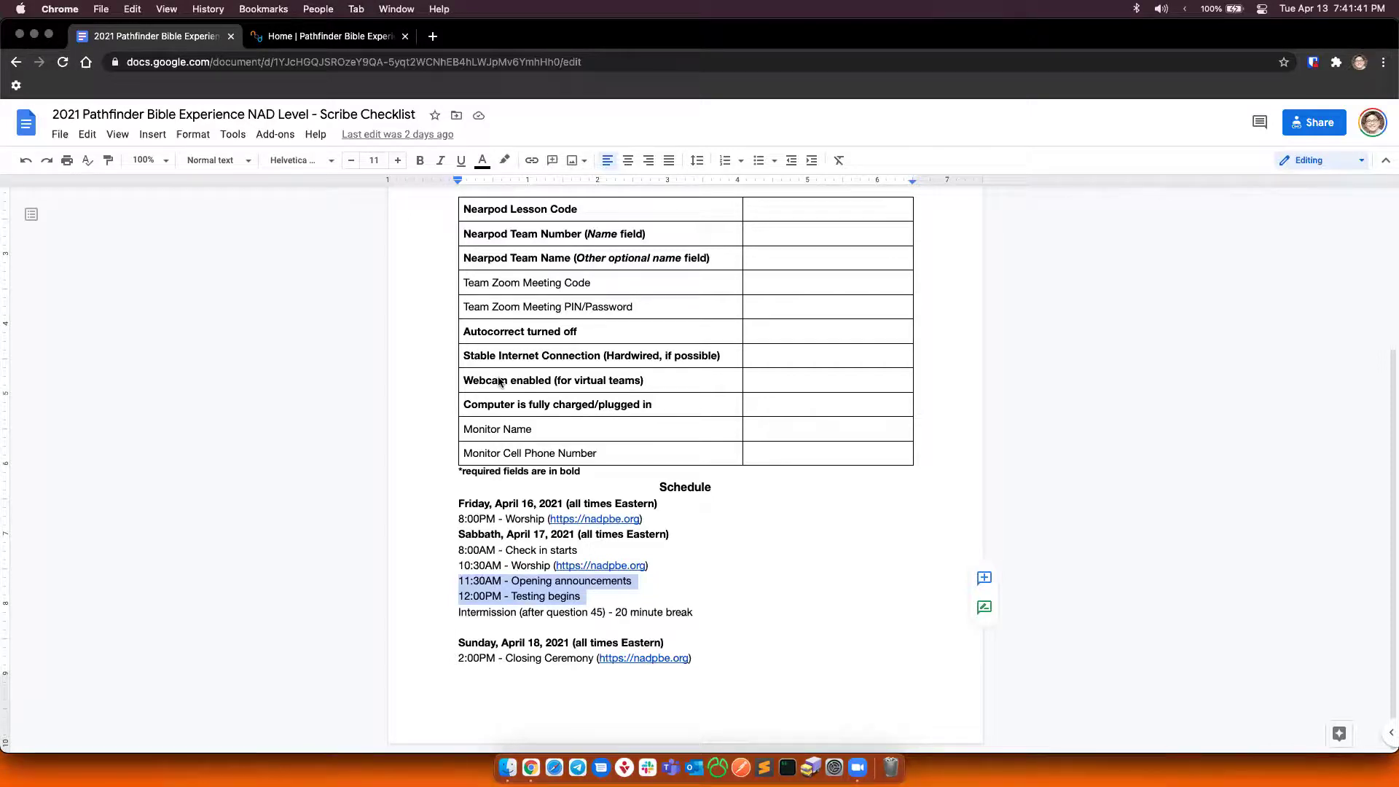
{"action": "left_click", "coordinate": [611, 332]}
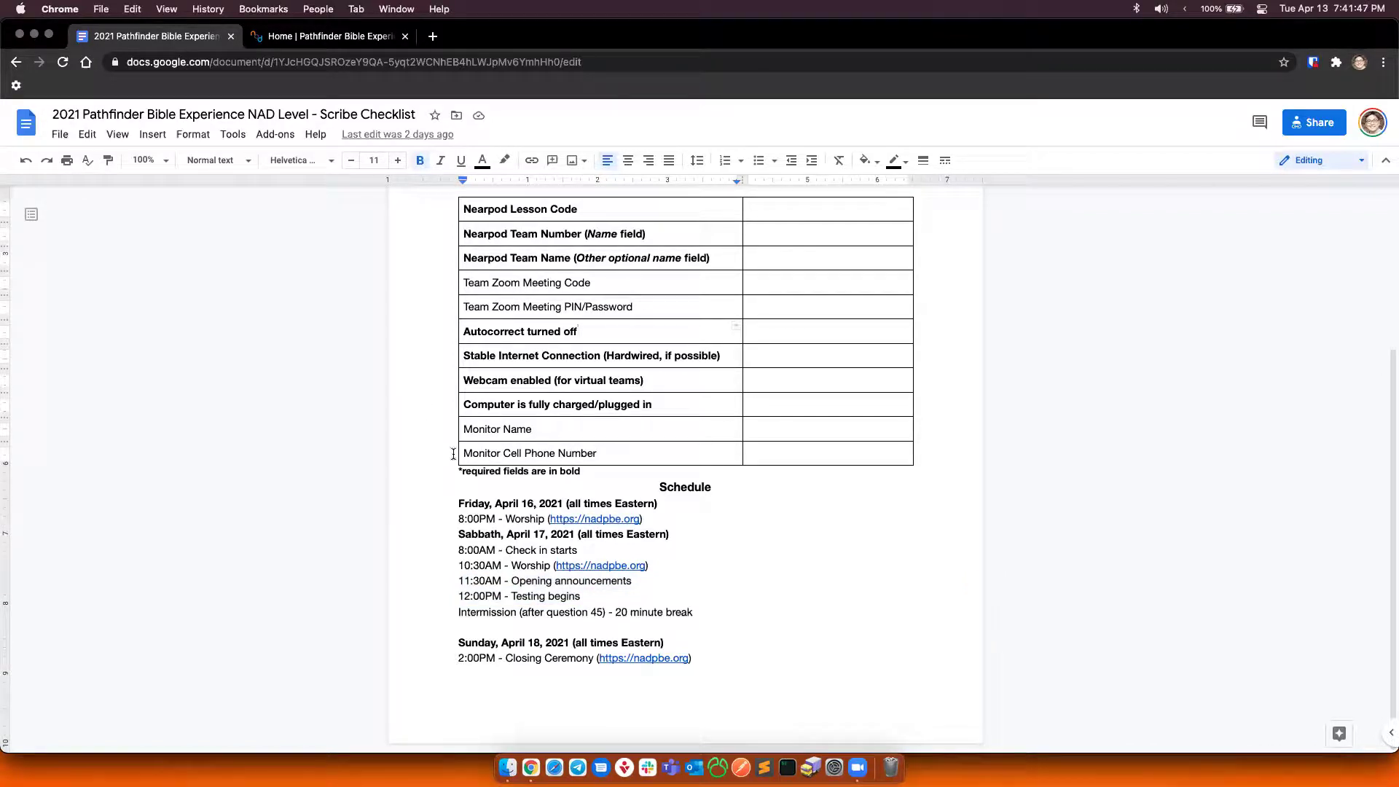
{"action": "left_click", "coordinate": [725, 487]}
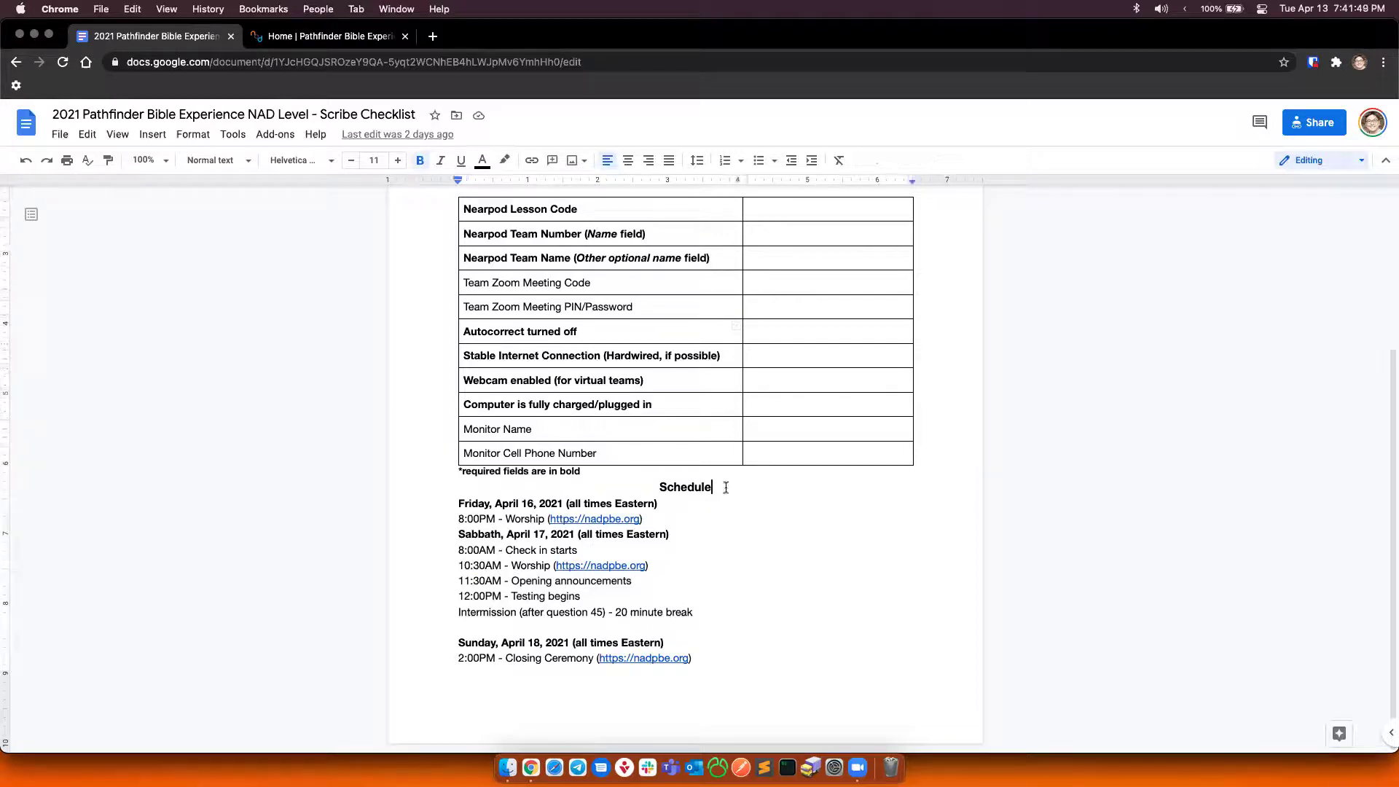